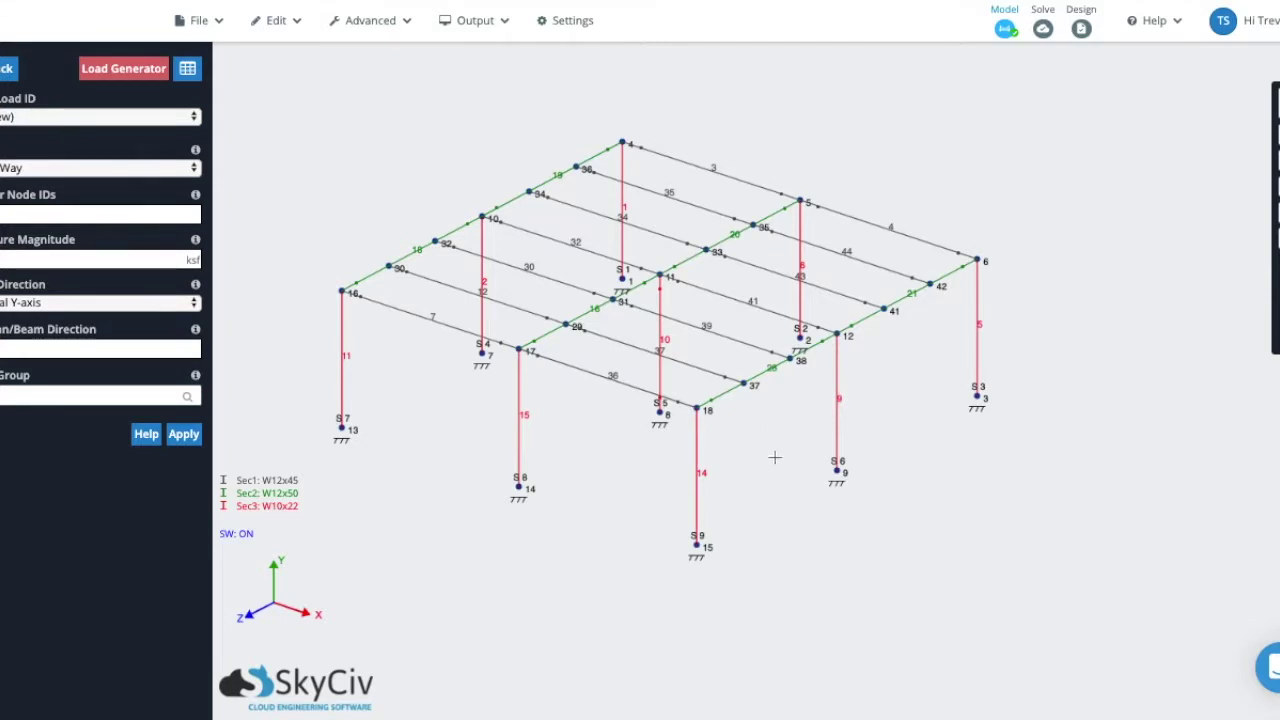
- Hide the left and middle frames, leaving only the frame with columns 5, 9 and 14
mouse_move(774, 457)
left_mouse_down()
mouse_move(814, 446)
mouse_move(795, 453)
left_mouse_up()
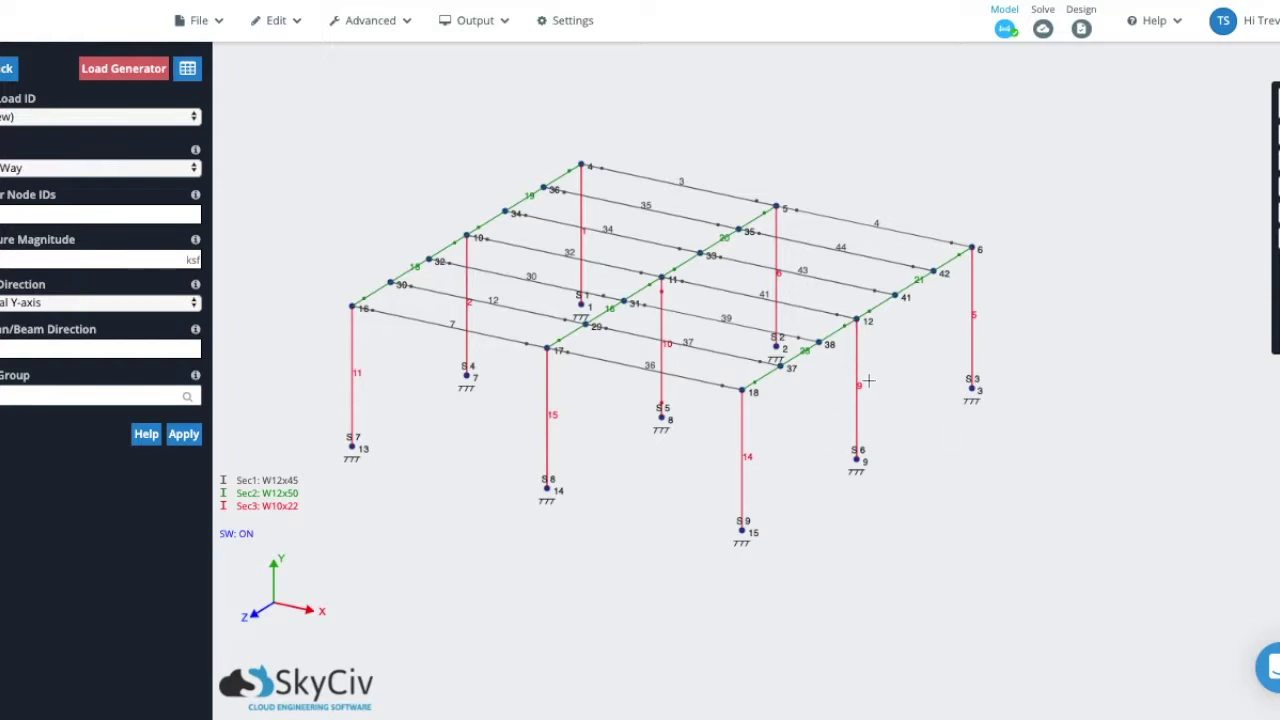
left_click_drag(830, 430, 888, 420)
left_click_drag(393, 143, 823, 546)
right_click(785, 389)
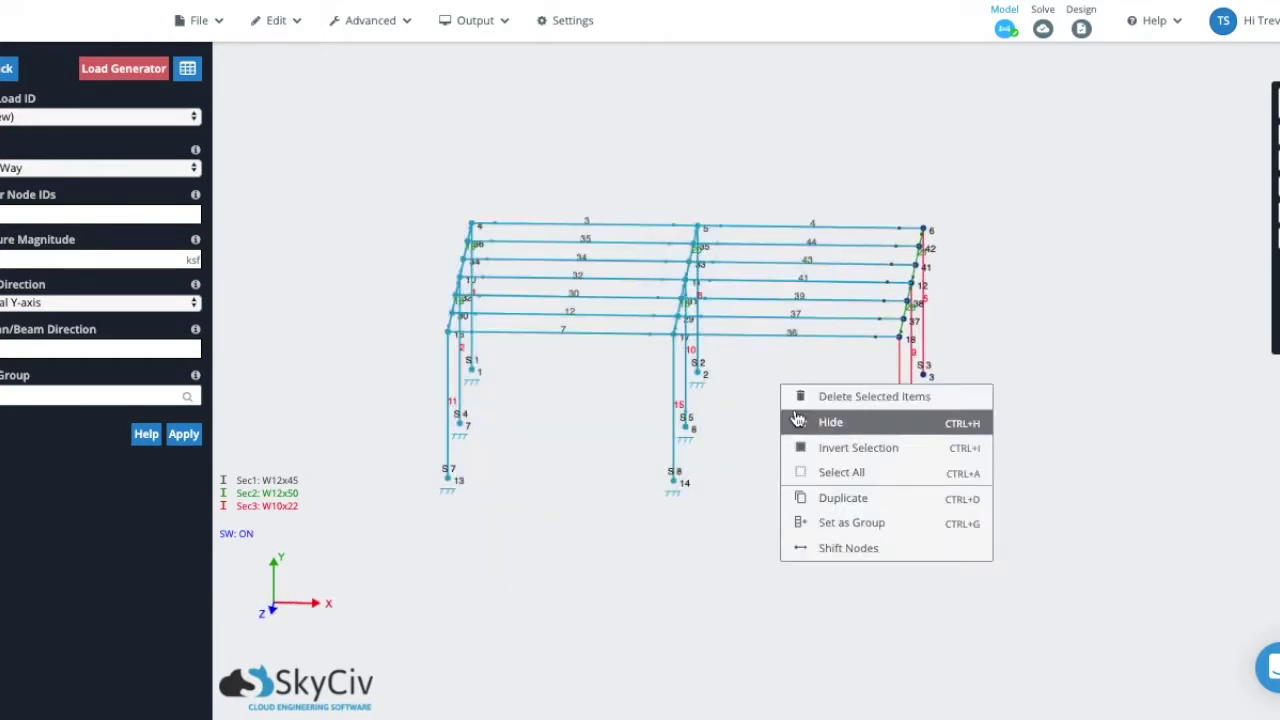
left_click(800, 421)
left_click_drag(980, 367, 906, 366)
right_click_drag(986, 506, 816, 467)
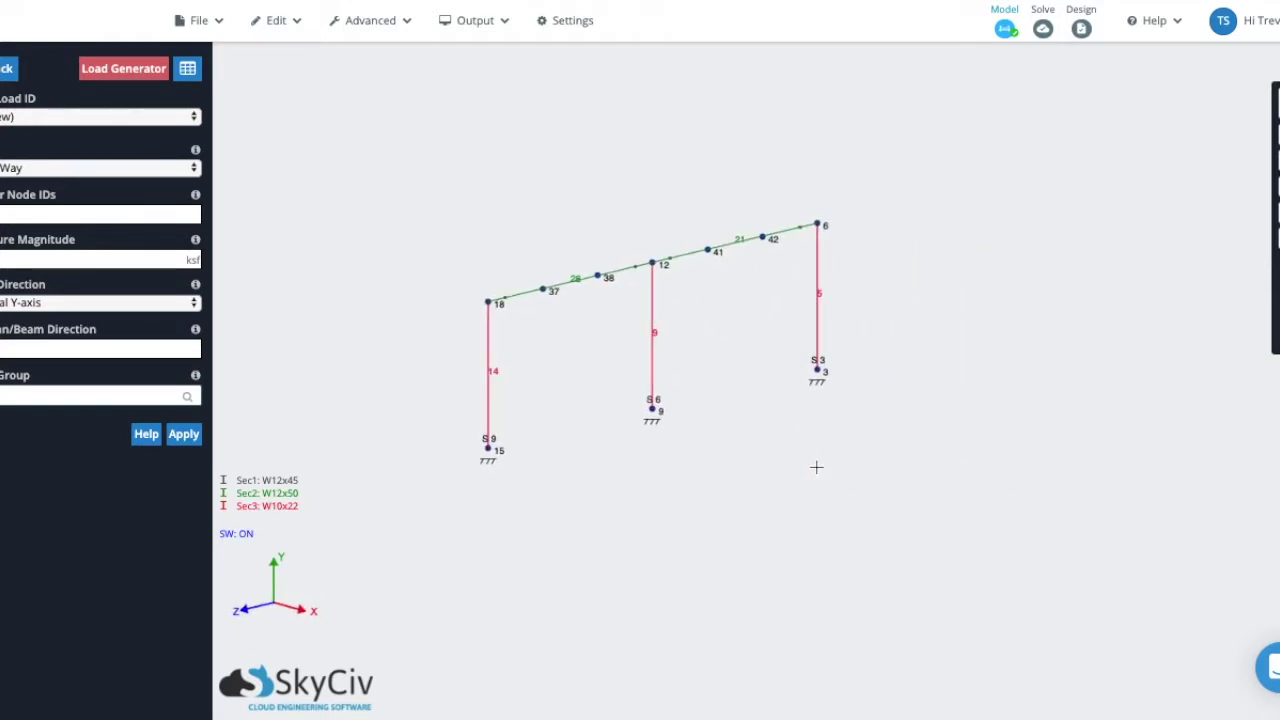
- Choose Column Wind Load as the load type and enter nodes 15, 6 and 3 as node IDs
left_click(10, 167)
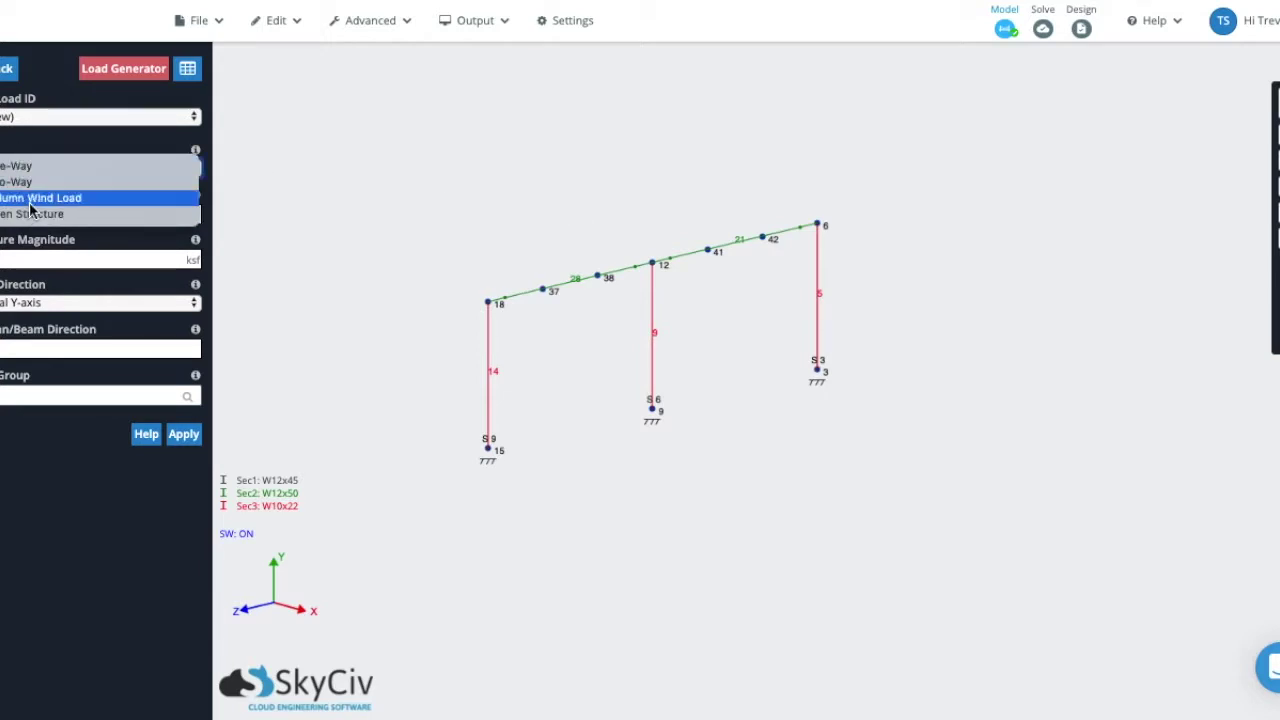
left_click(32, 199)
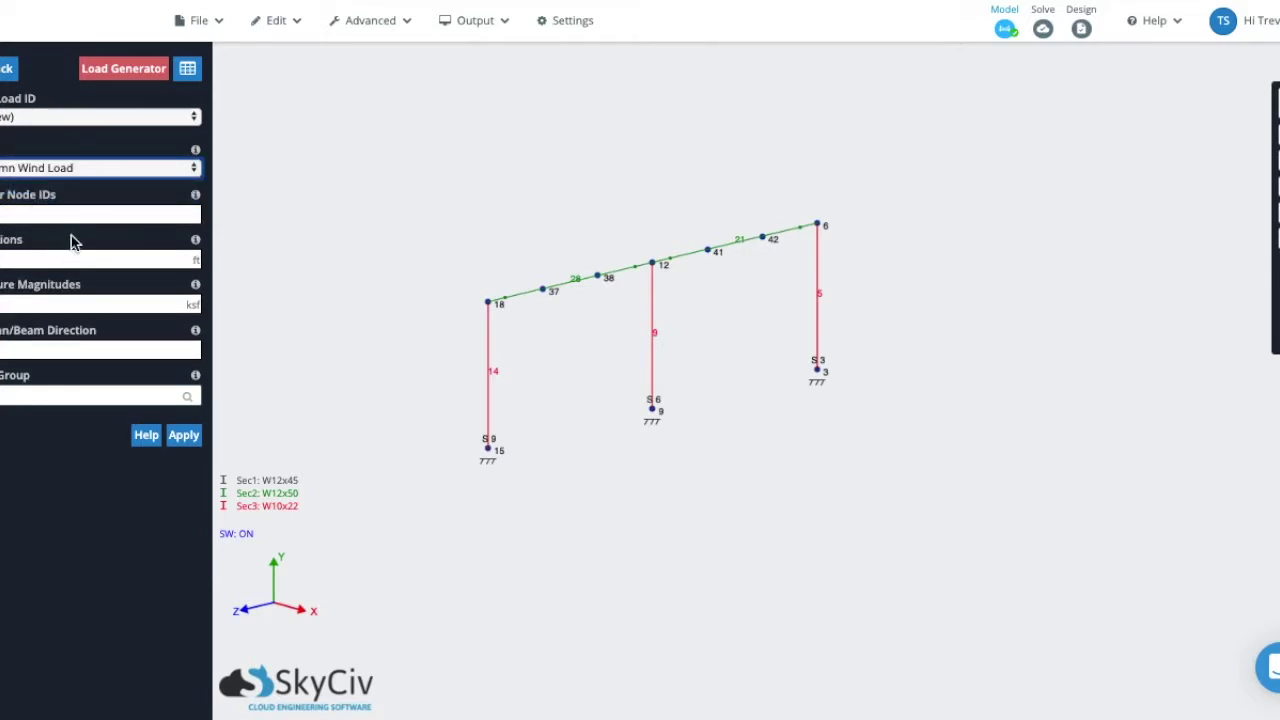
left_click(74, 214)
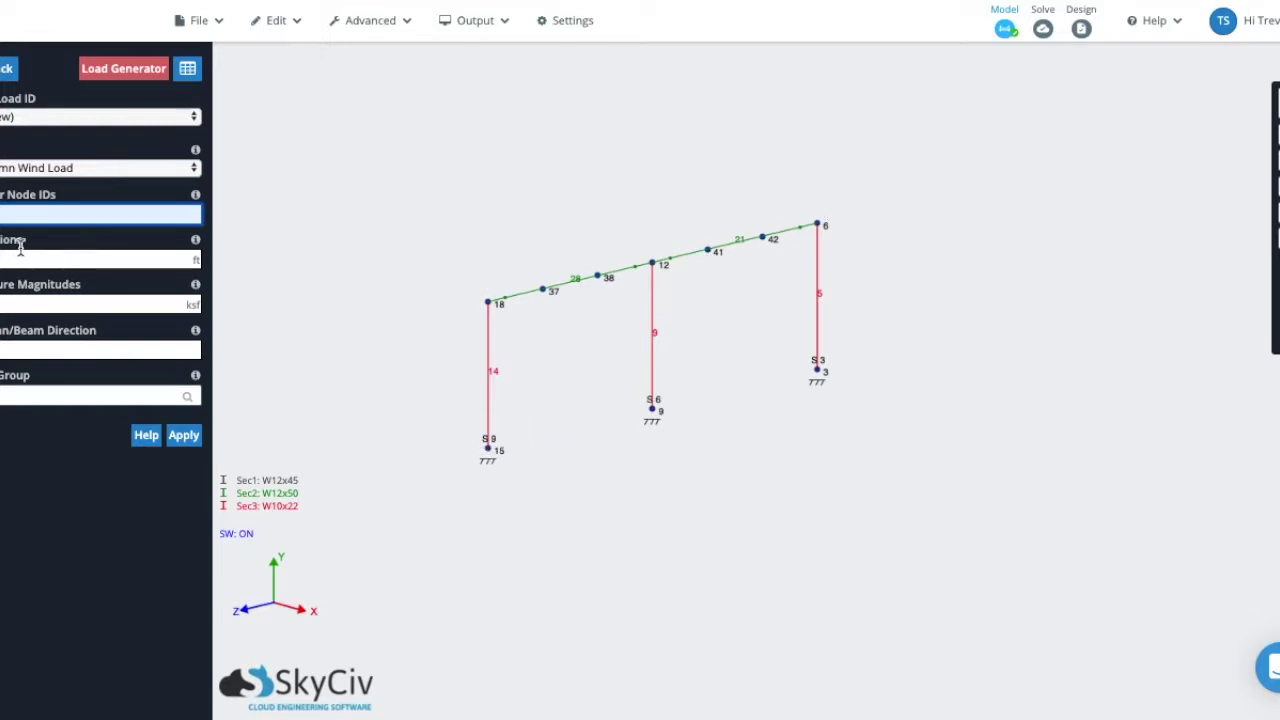
left_click(487, 449)
type("6,3")
left_click(46, 252)
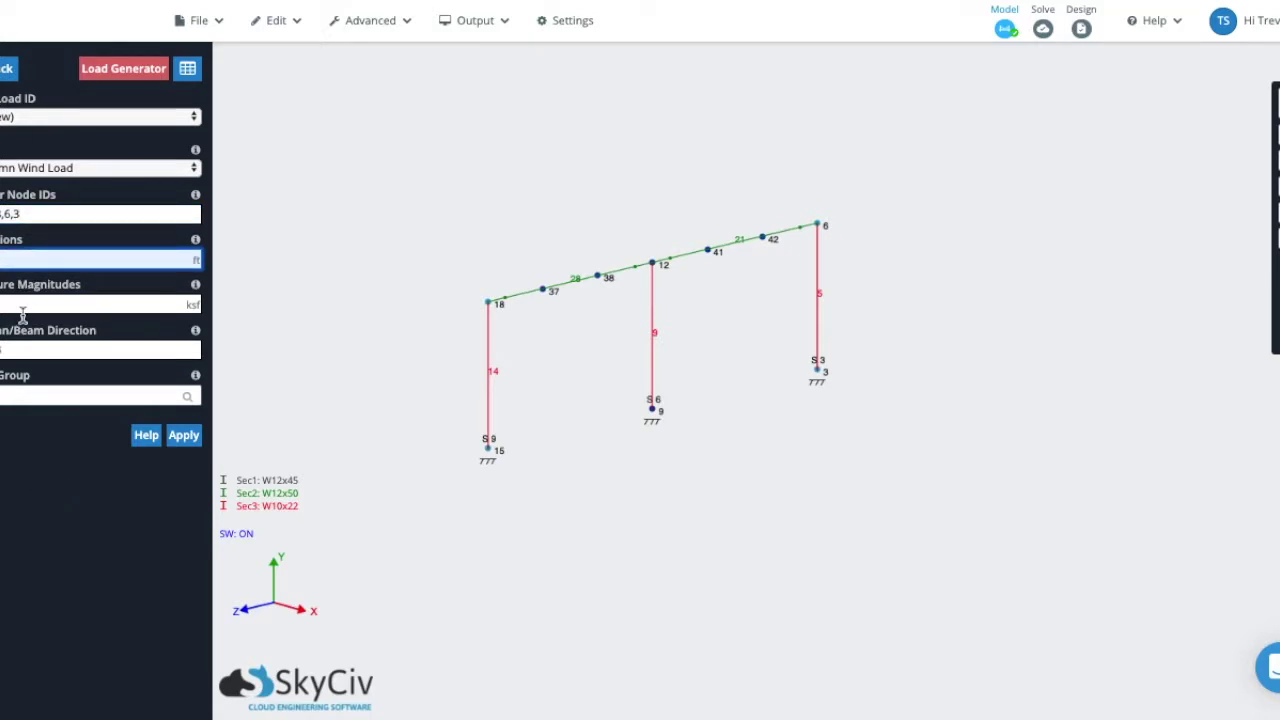
left_click(40, 302)
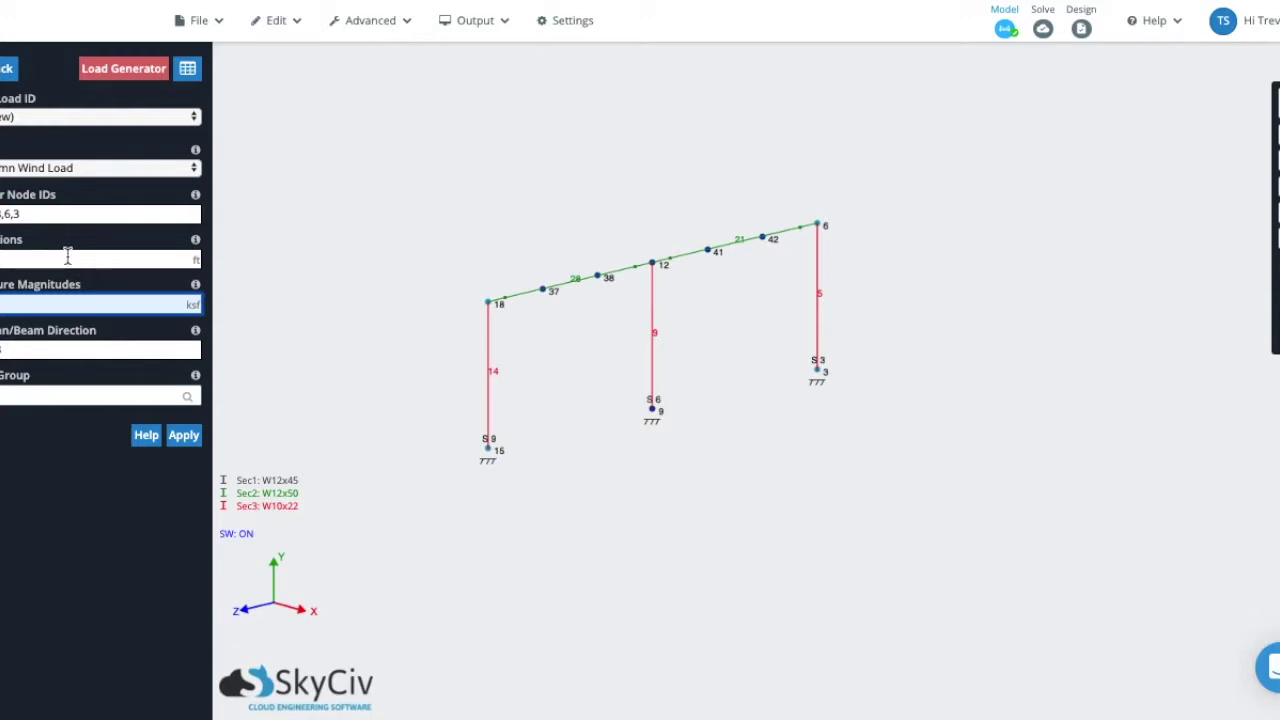
left_click(68, 256)
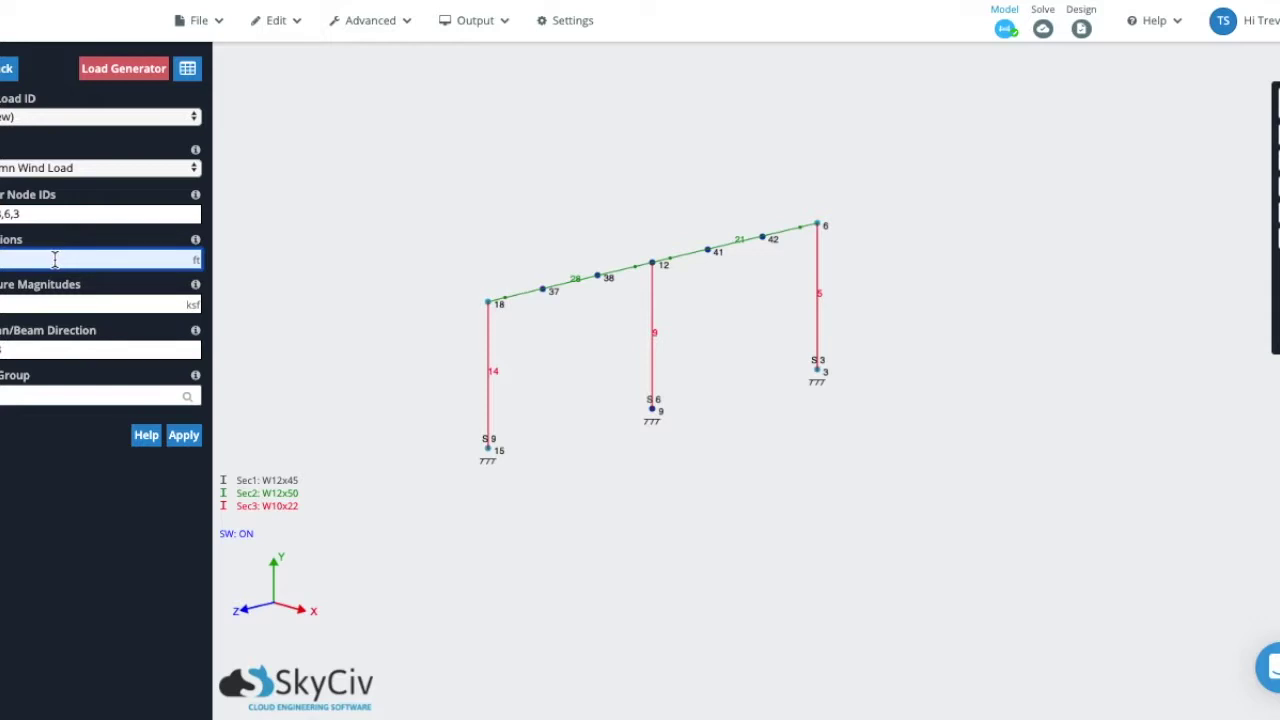
double_click(20, 240)
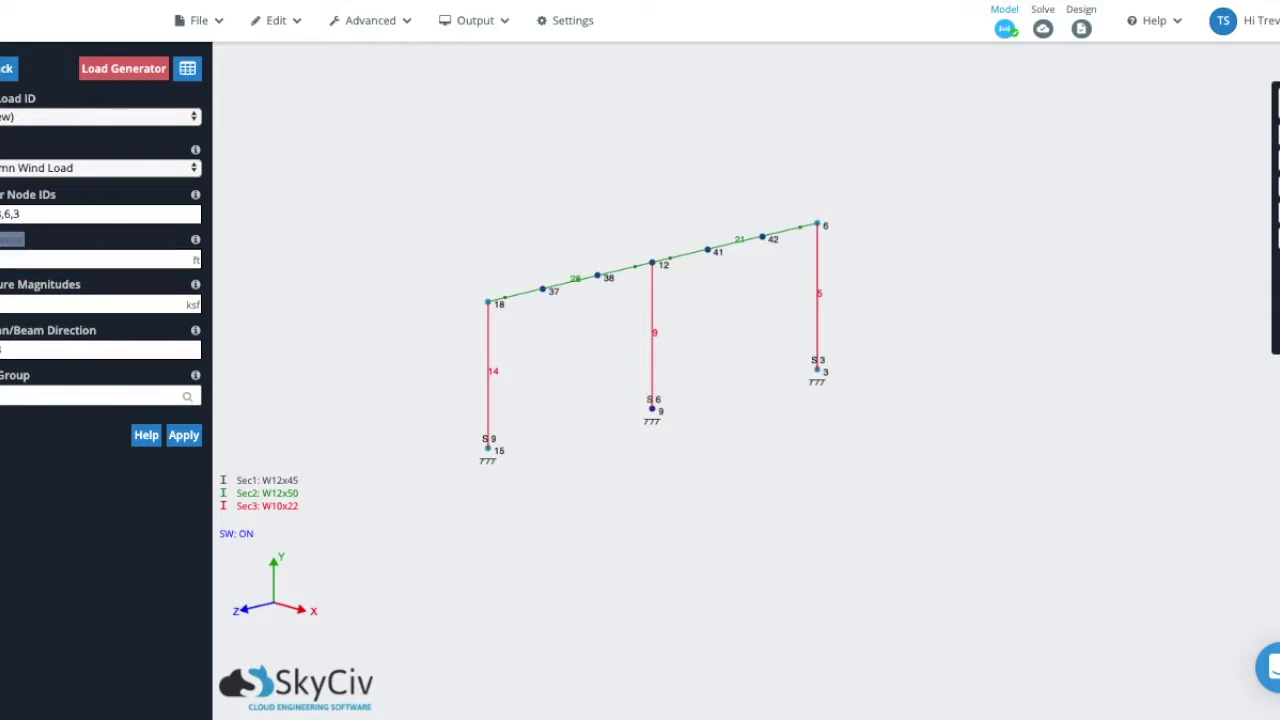
left_click(100, 259)
left_click(13, 249)
left_click(42, 257)
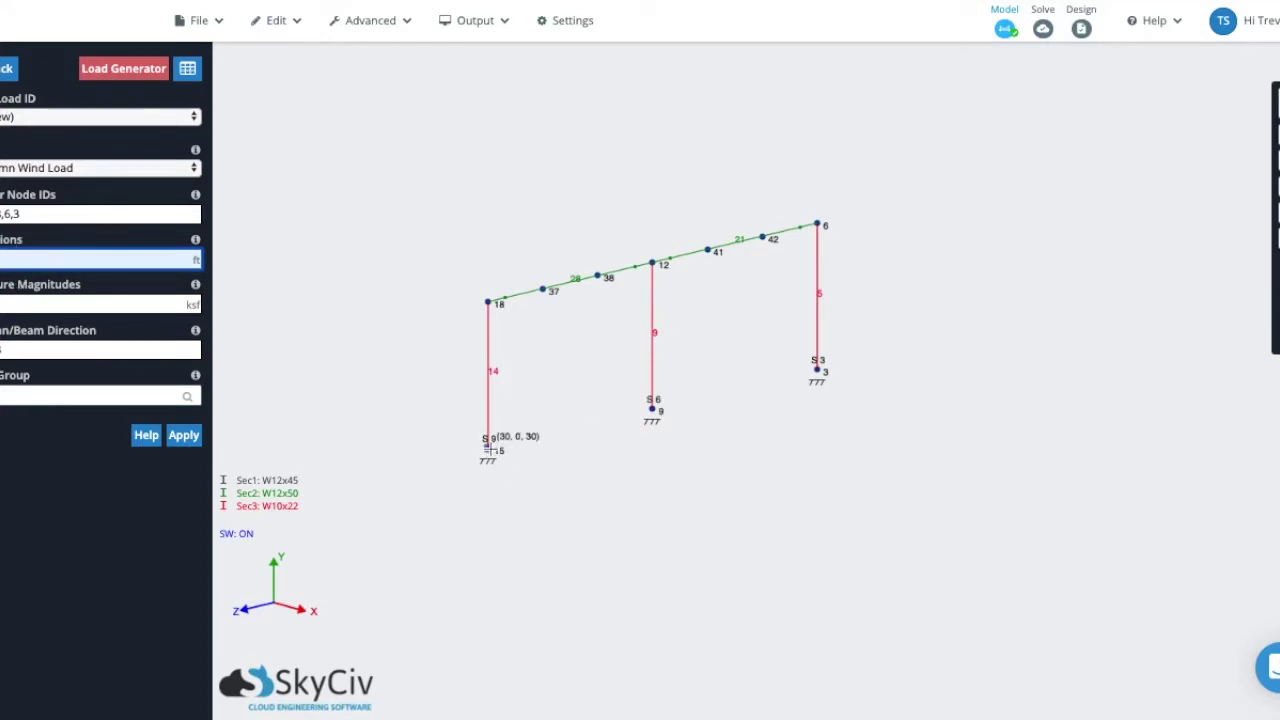
left_click_drag(108, 334, 0, 331)
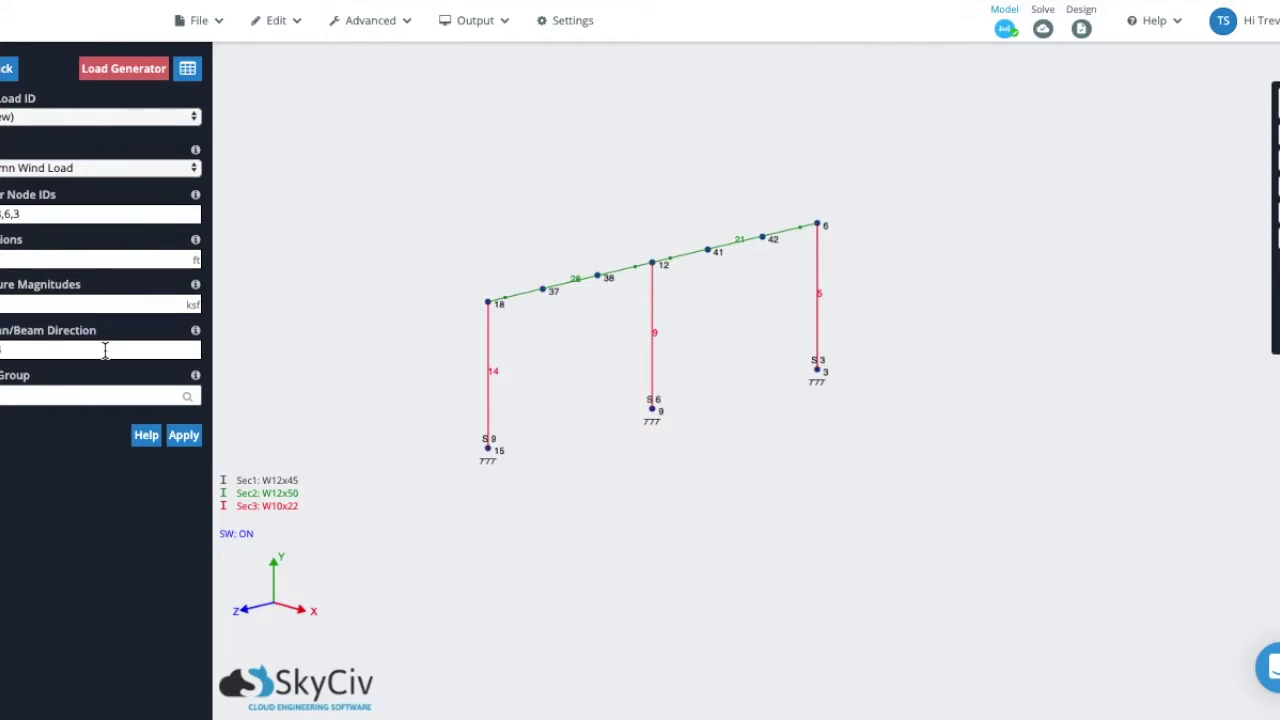
left_click(28, 349)
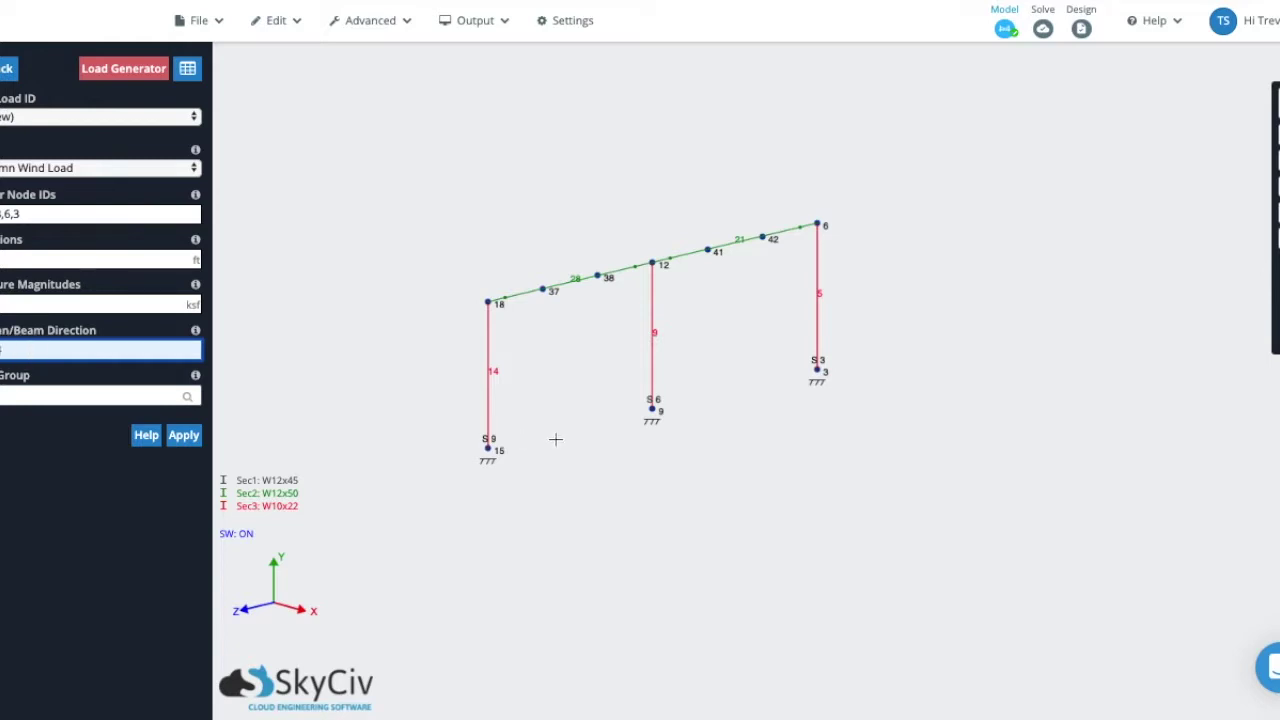
left_click(30, 258)
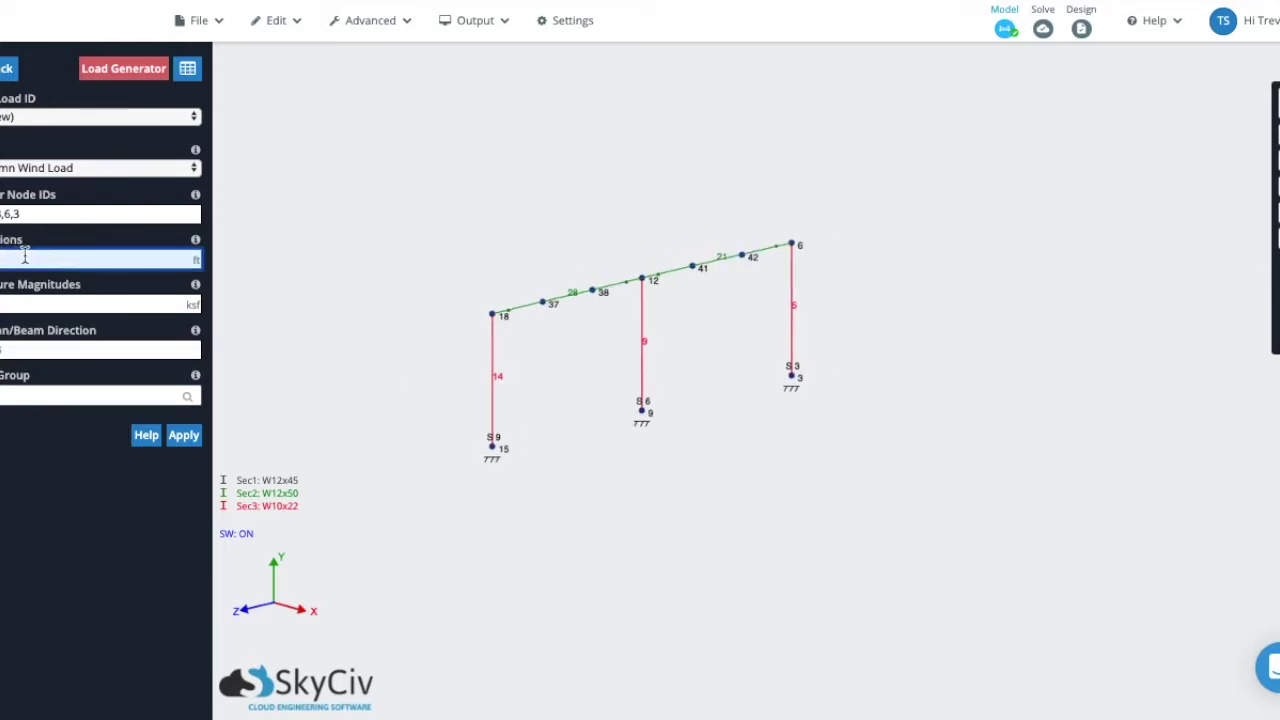
scroll(621, 471, "up", 3)
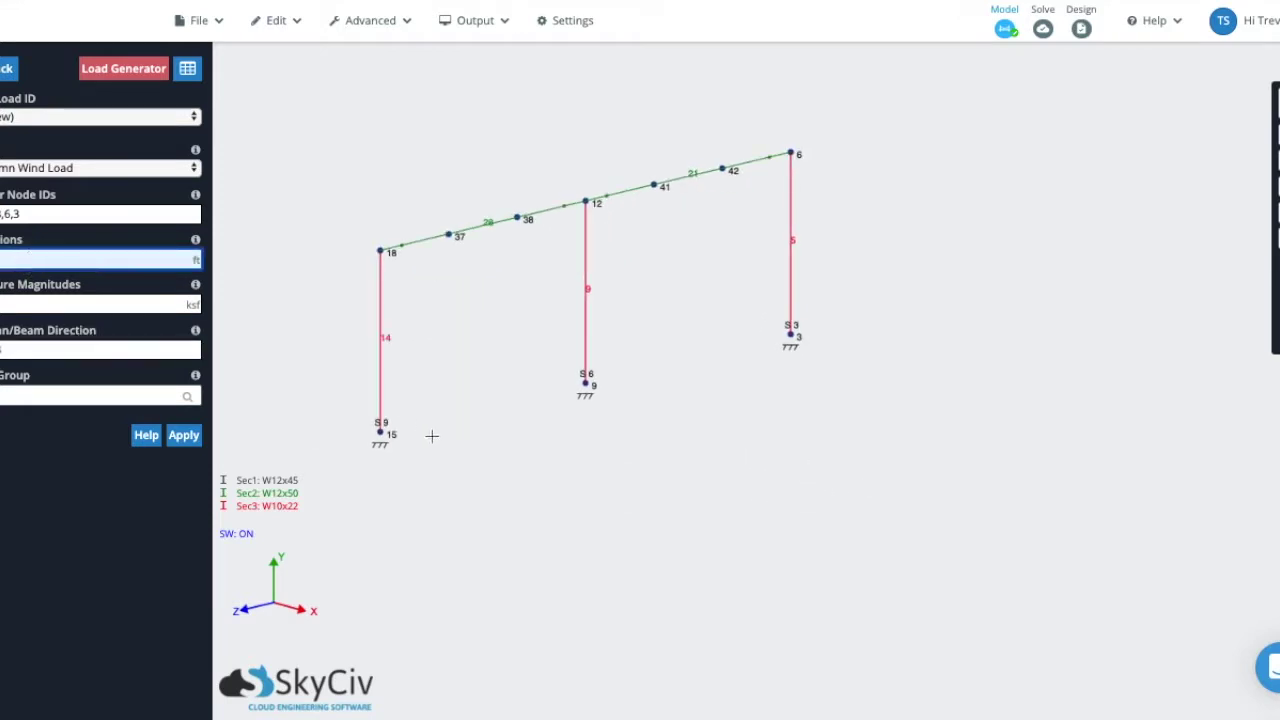
left_click(25, 350)
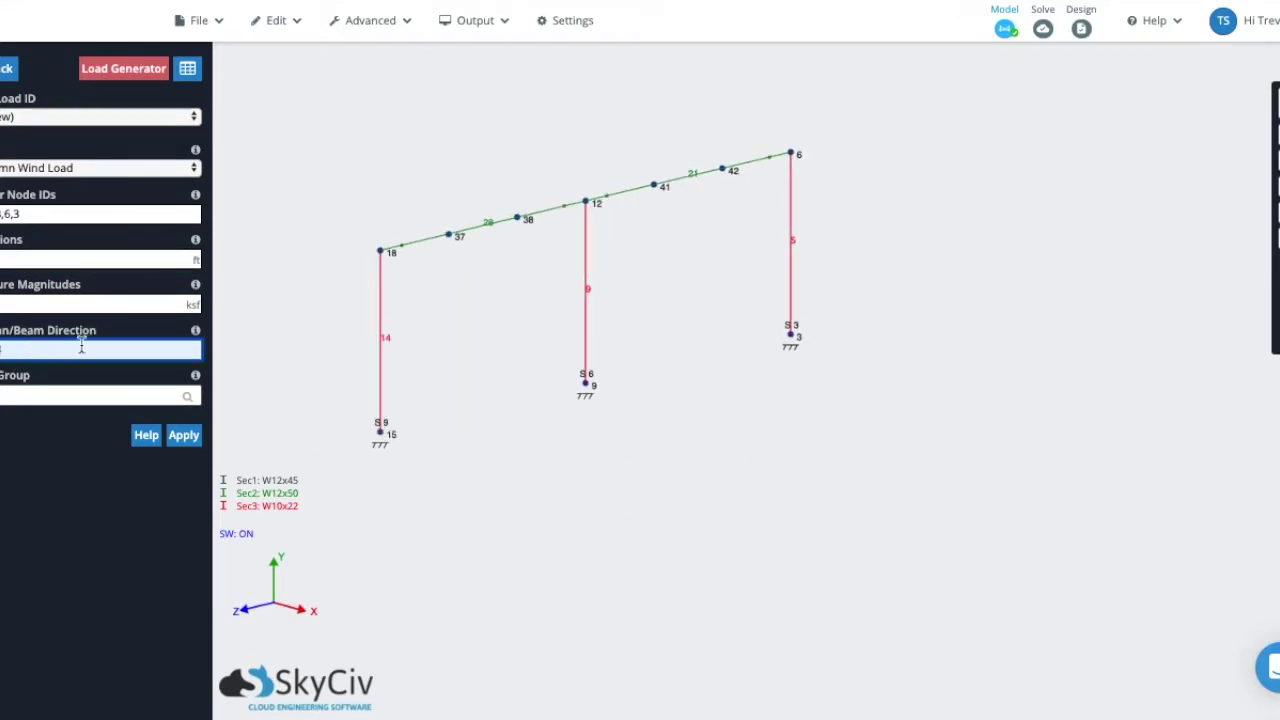
left_click(60, 348)
left_click(17, 260)
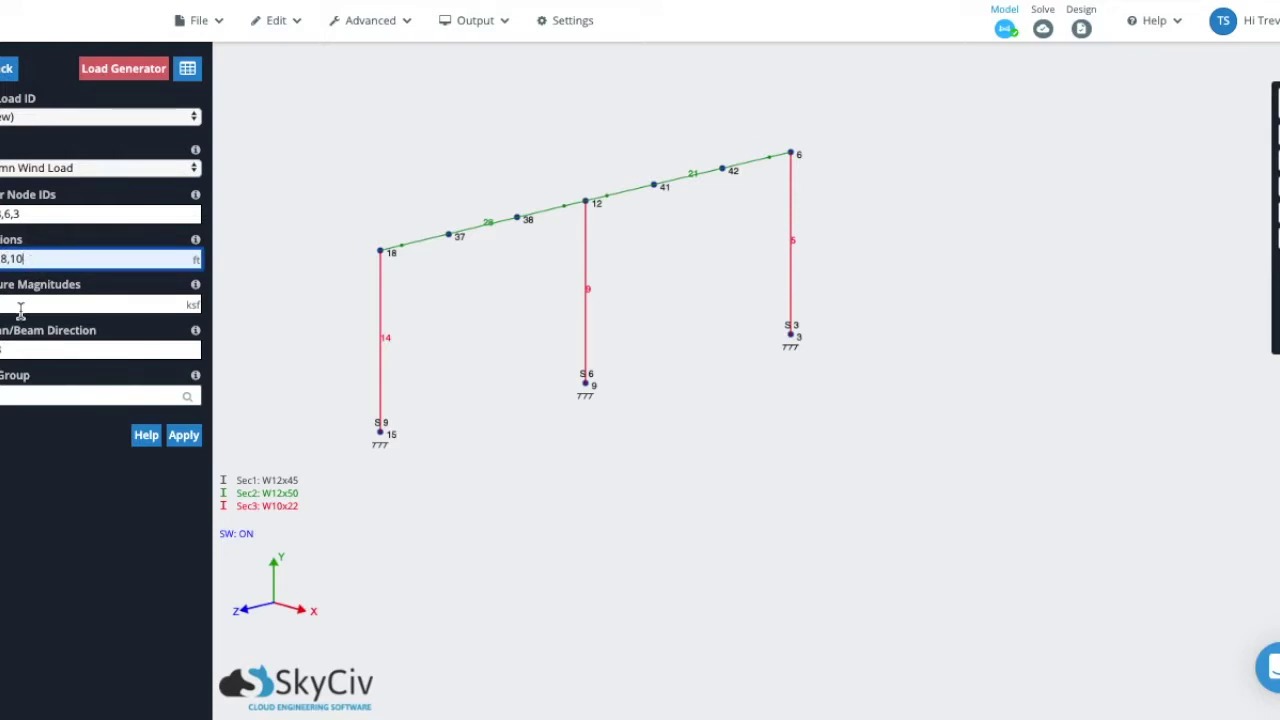
- Enter the step locations 8,10 ft in the Locations field
left_click(28, 288)
double_click(34, 286)
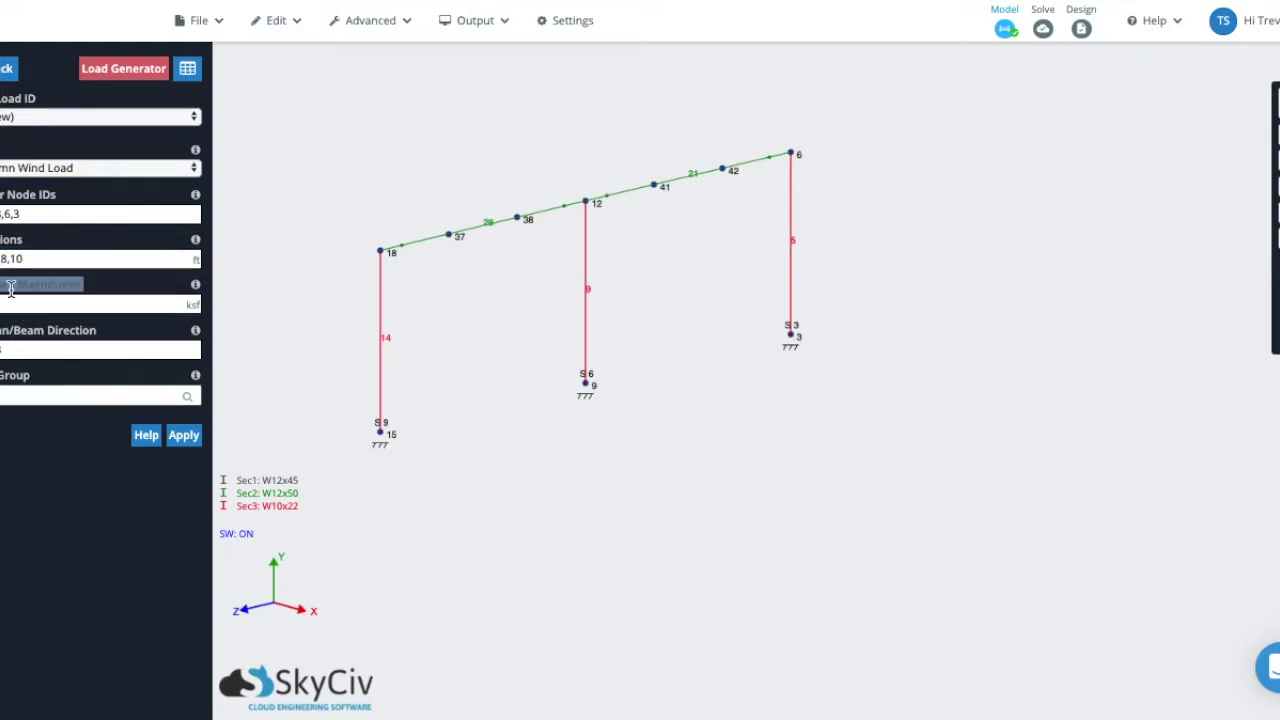
key("shift+Tab")
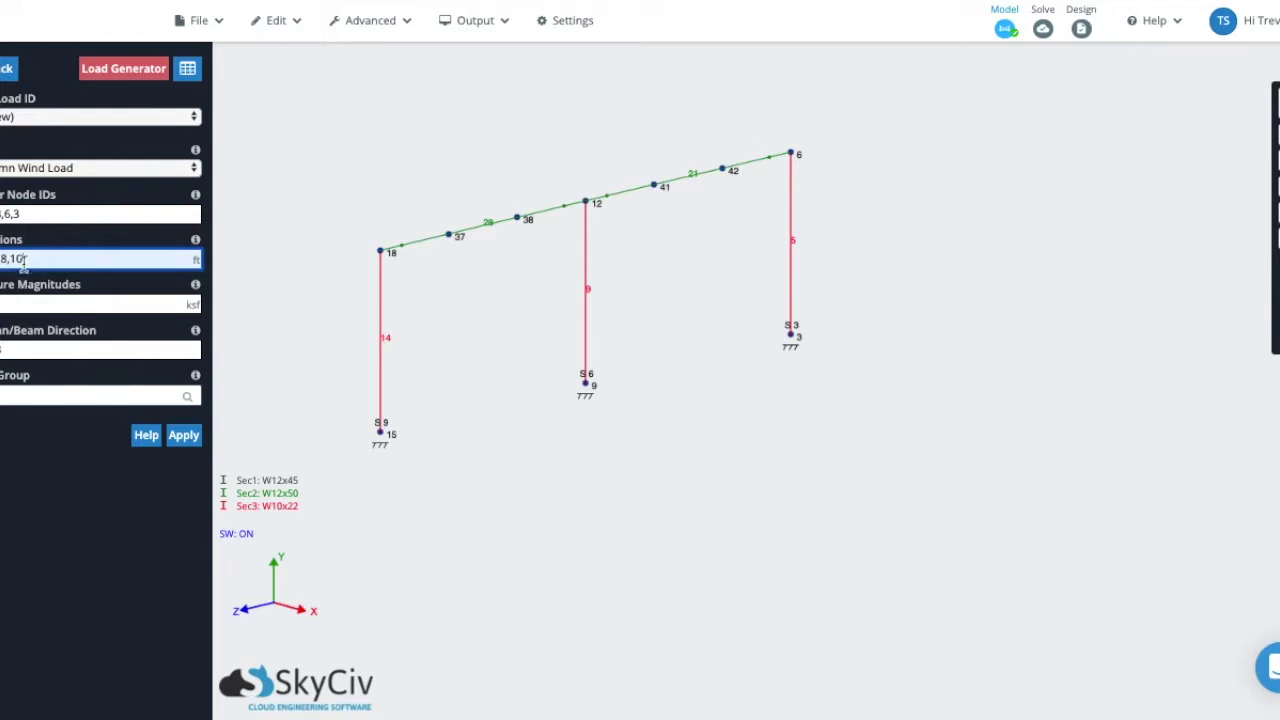
left_click(28, 302)
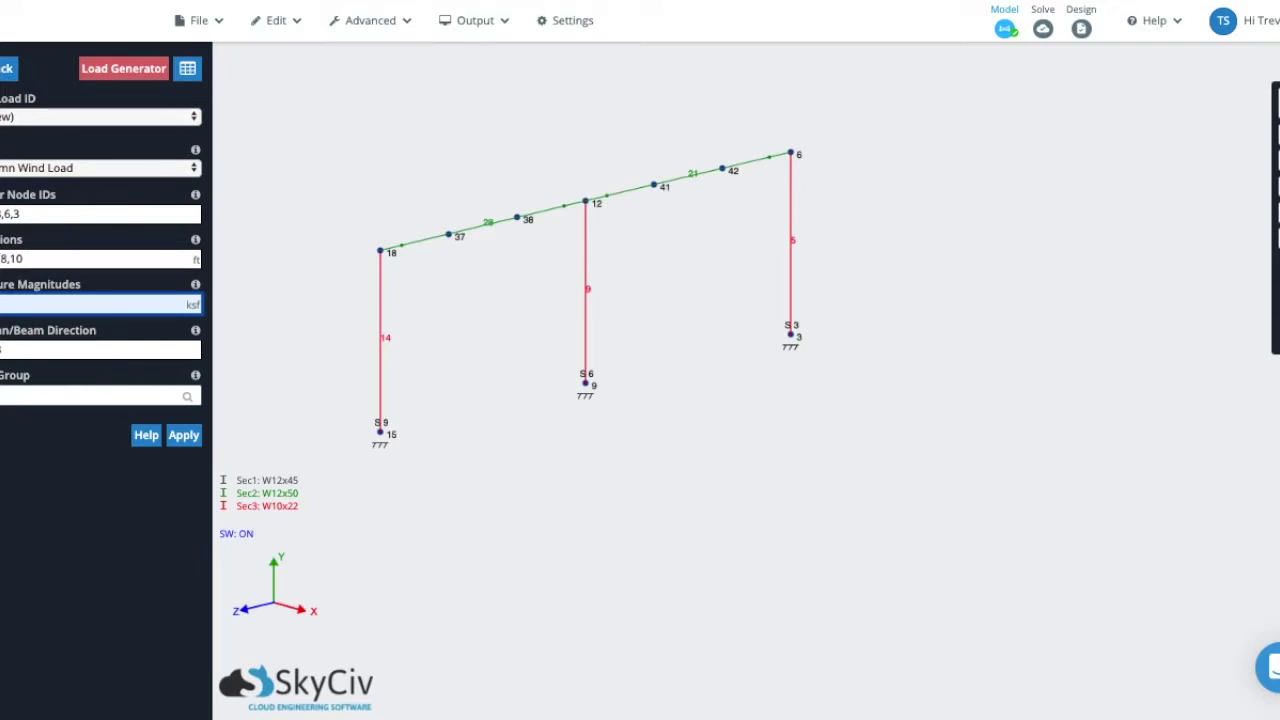
left_click(50, 259)
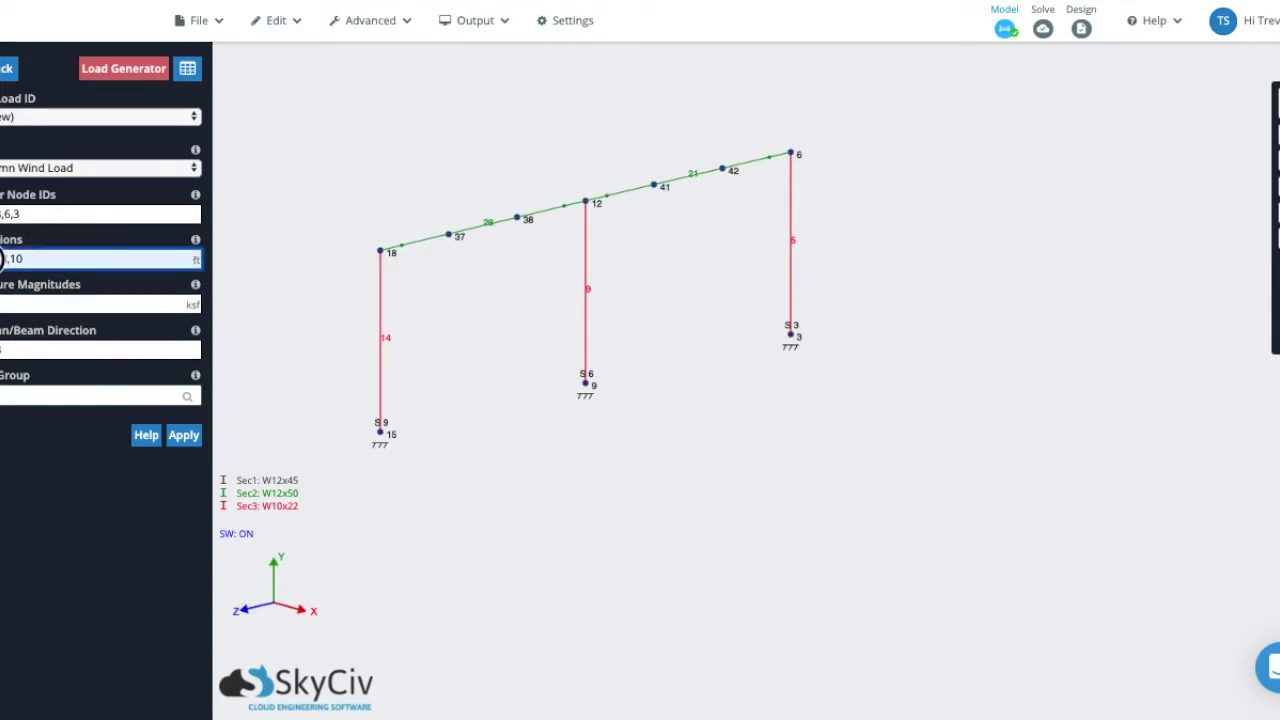
- Complete the pressure magnitudes as 0.070,0.090,0.100 ksf, removing the stray spaces between values
left_click(100, 304)
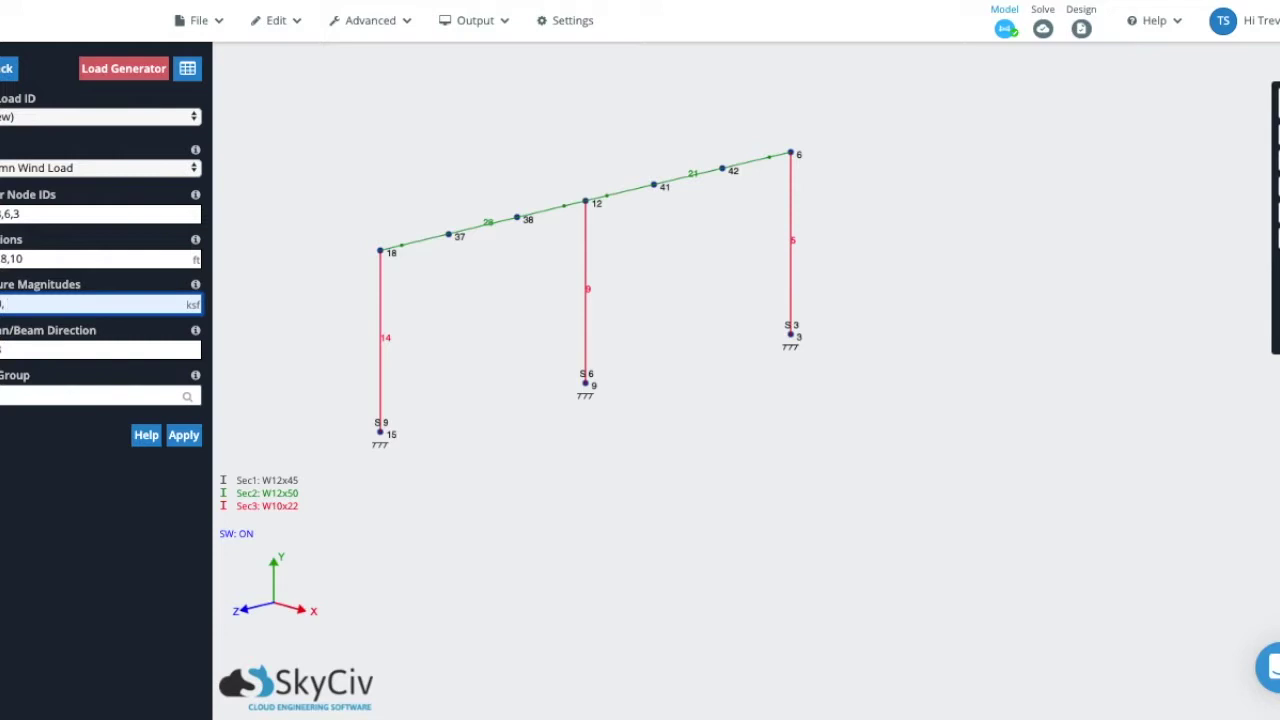
type("0.070, 0.0")
type("90")
key("BackSpace")
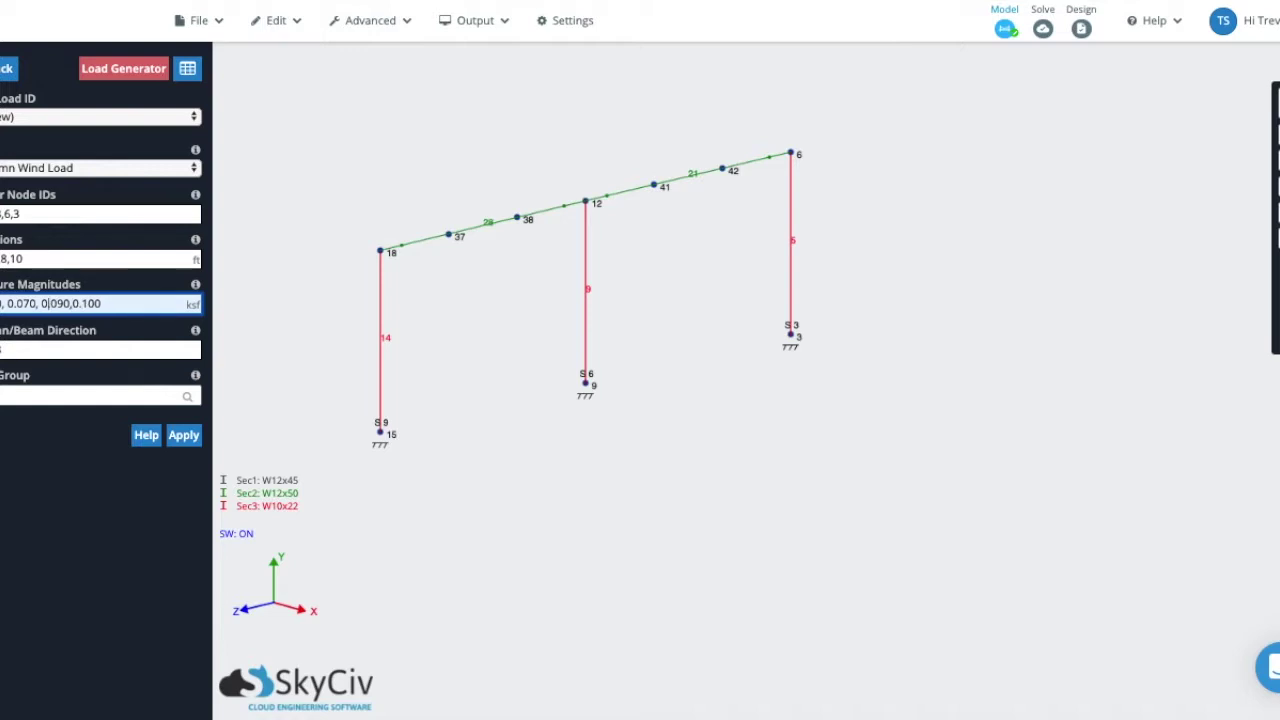
key("BackSpace")
key("BackSpace")
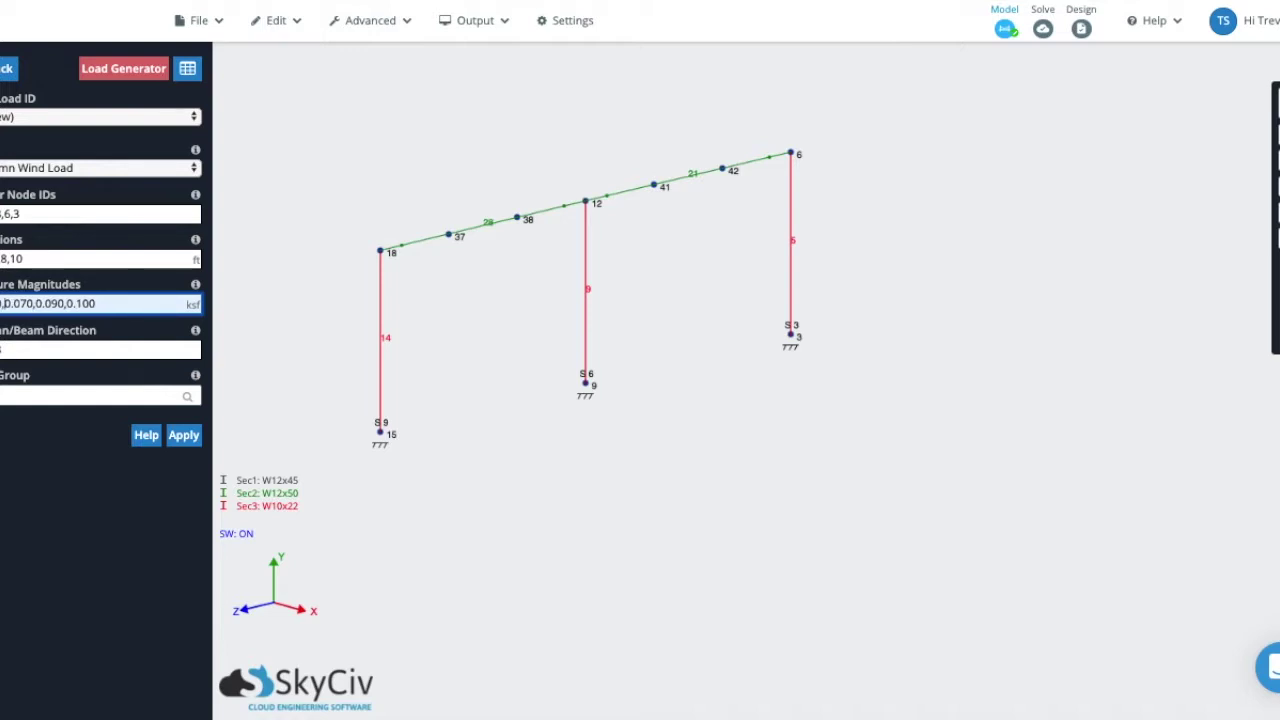
left_click(33, 259)
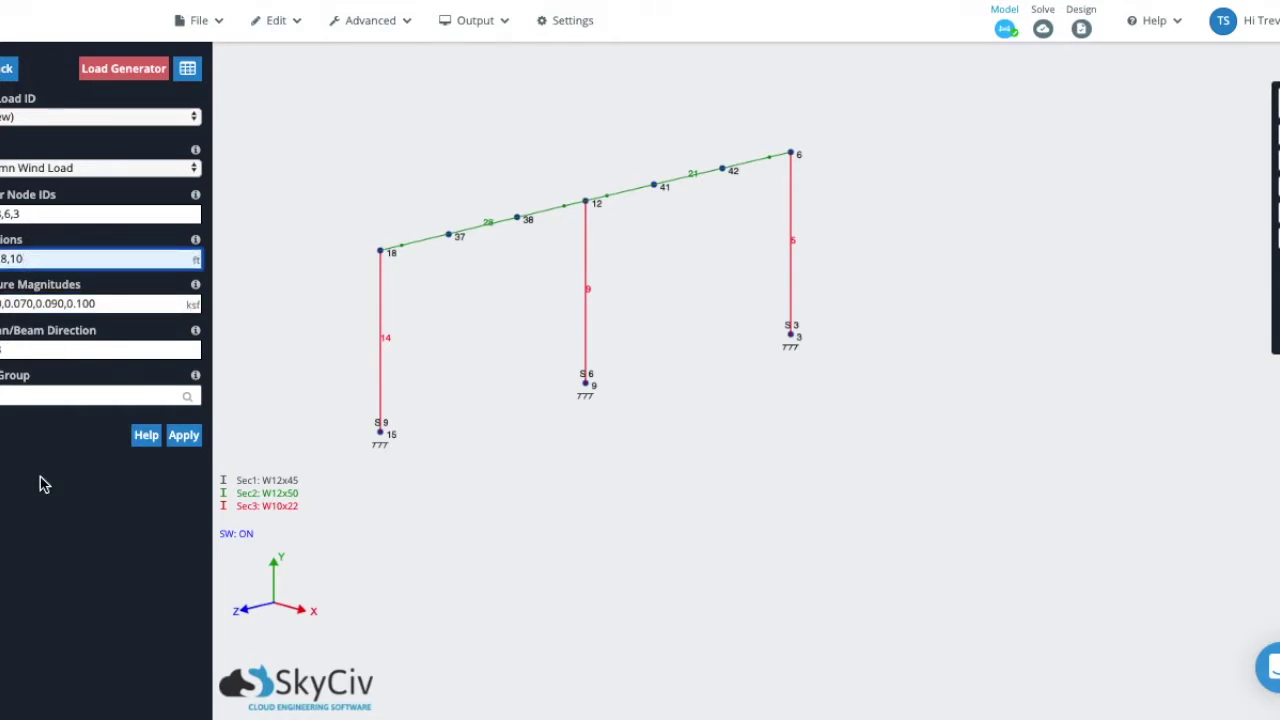
- Type a new load group name for the column wind load
left_click(57, 399)
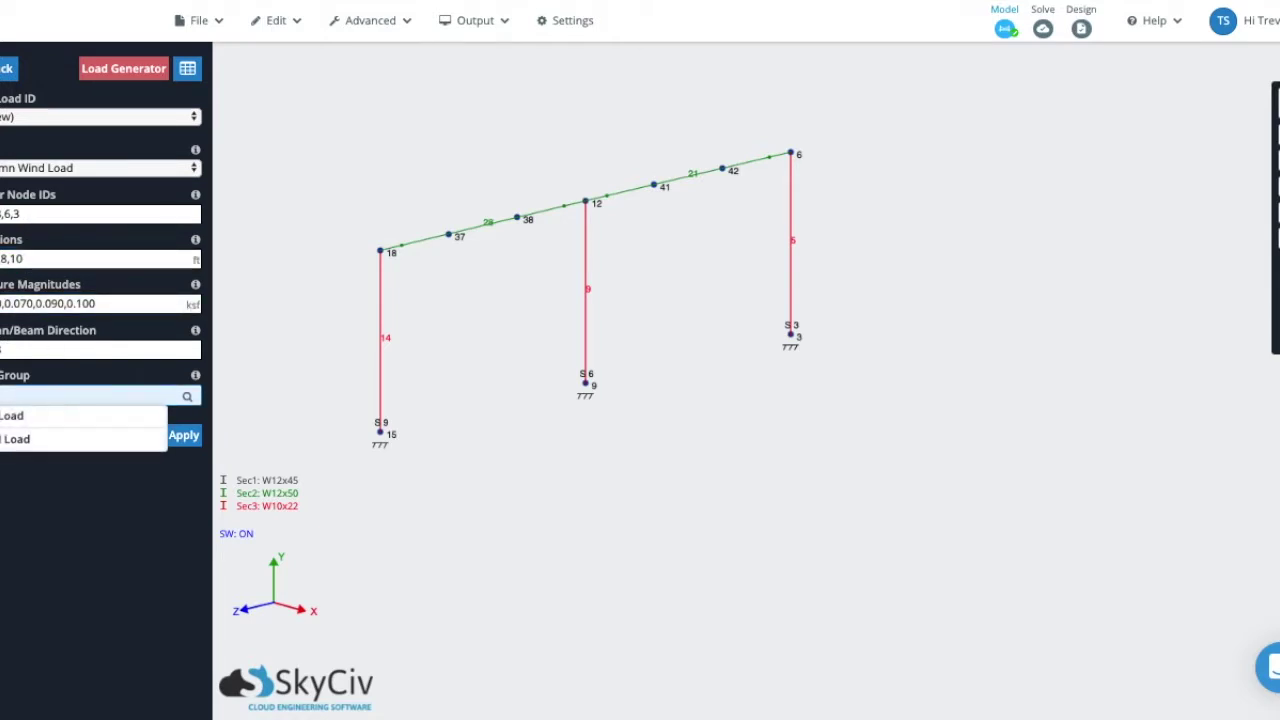
type("Load")
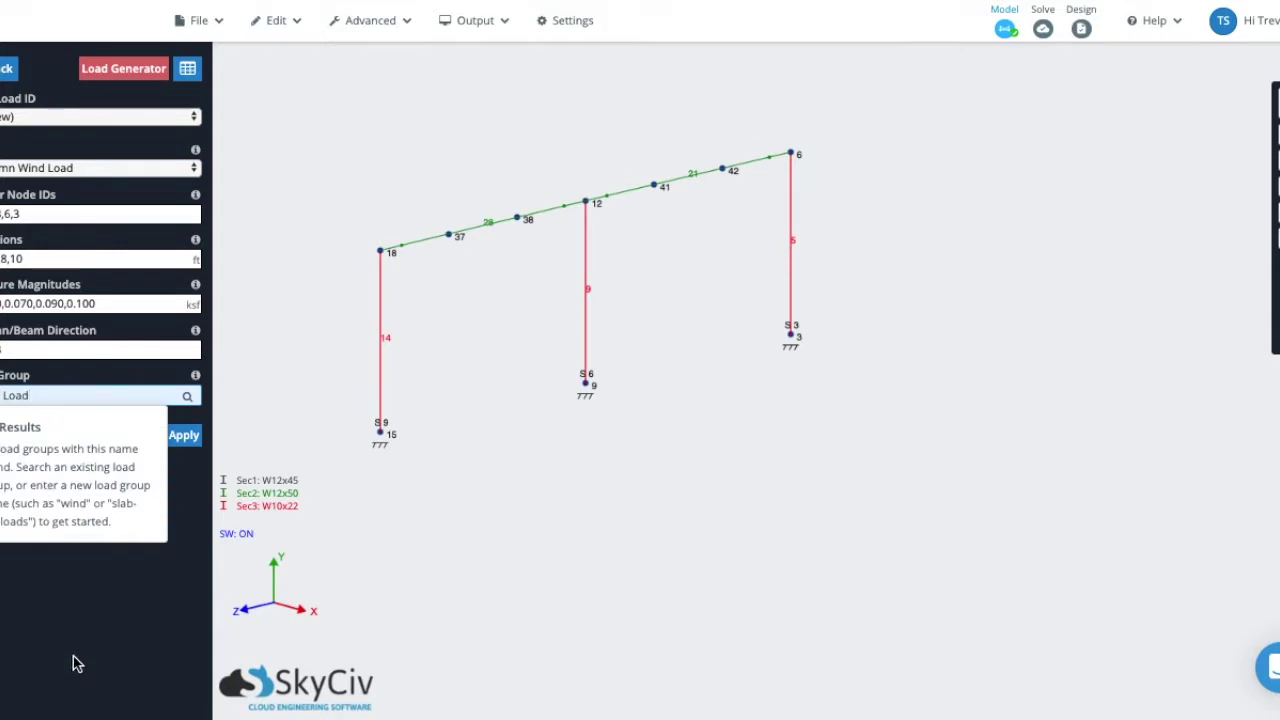
left_click(73, 657)
left_click(89, 395)
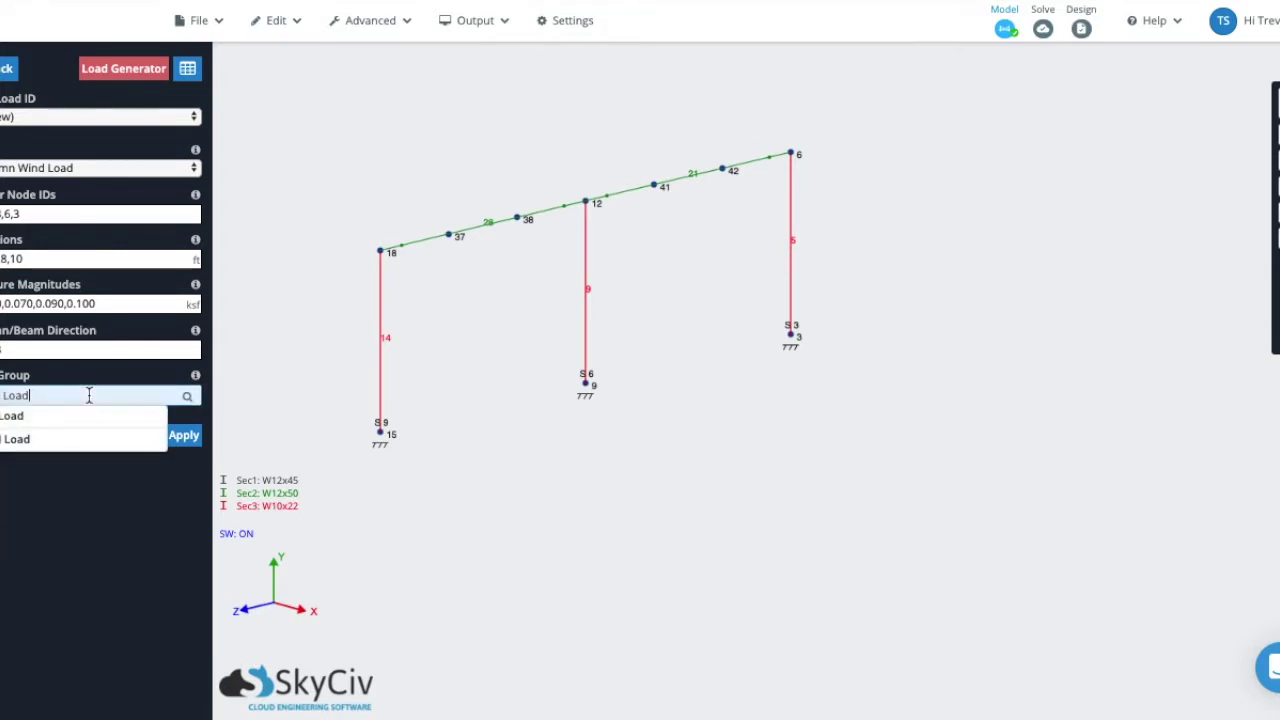
type("X")
left_click(100, 600)
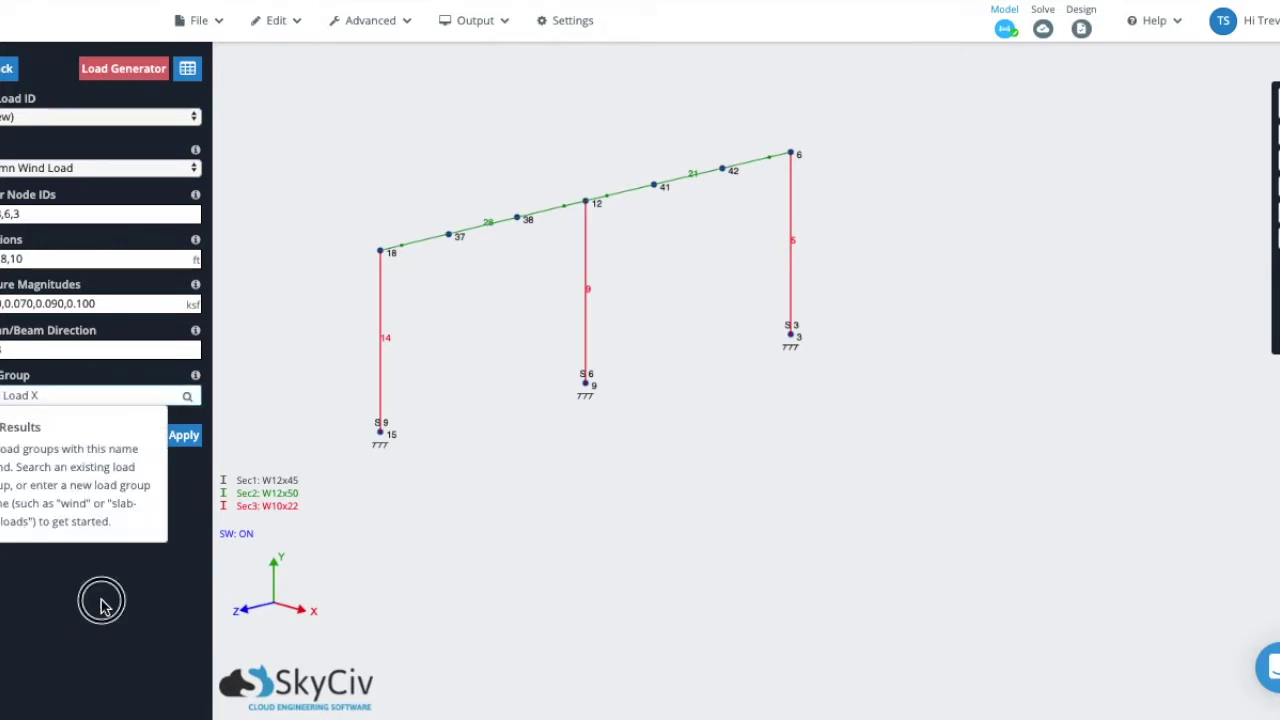
- Apply the load and rotate the frame to view the green stepped pressure diagrams
left_click(184, 436)
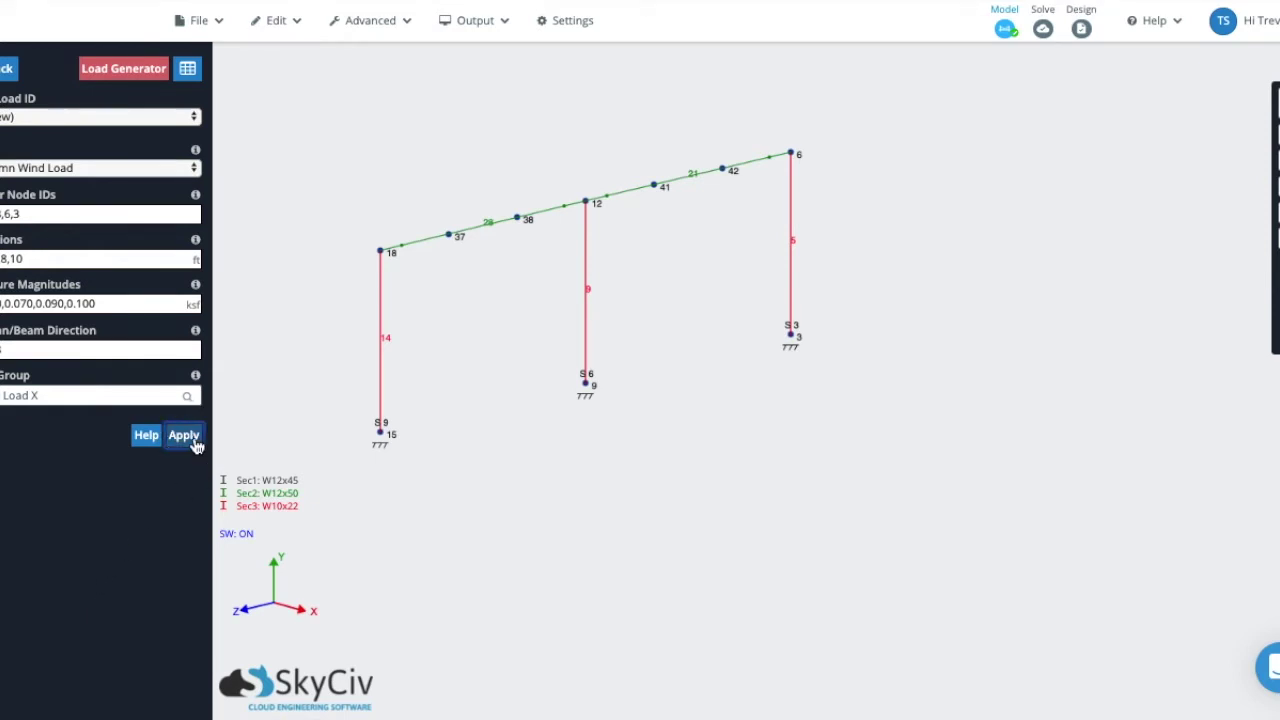
left_click(525, 468)
left_click_drag(525, 468, 563, 463)
- Reopen the Column Wind Load from the Load ID list, revise its step locations, and re-apply it
scroll(586, 323, "up", 5)
right_click_drag(586, 330, 561, 367)
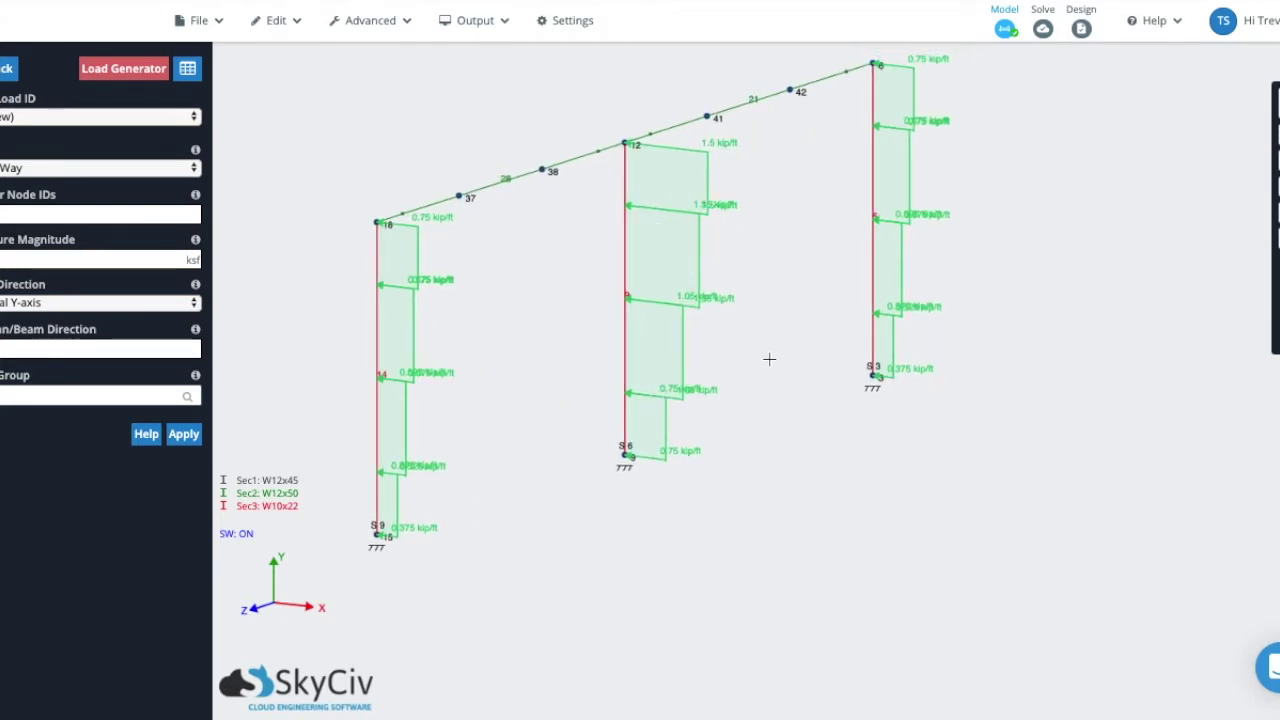
left_click_drag(768, 360, 463, 400)
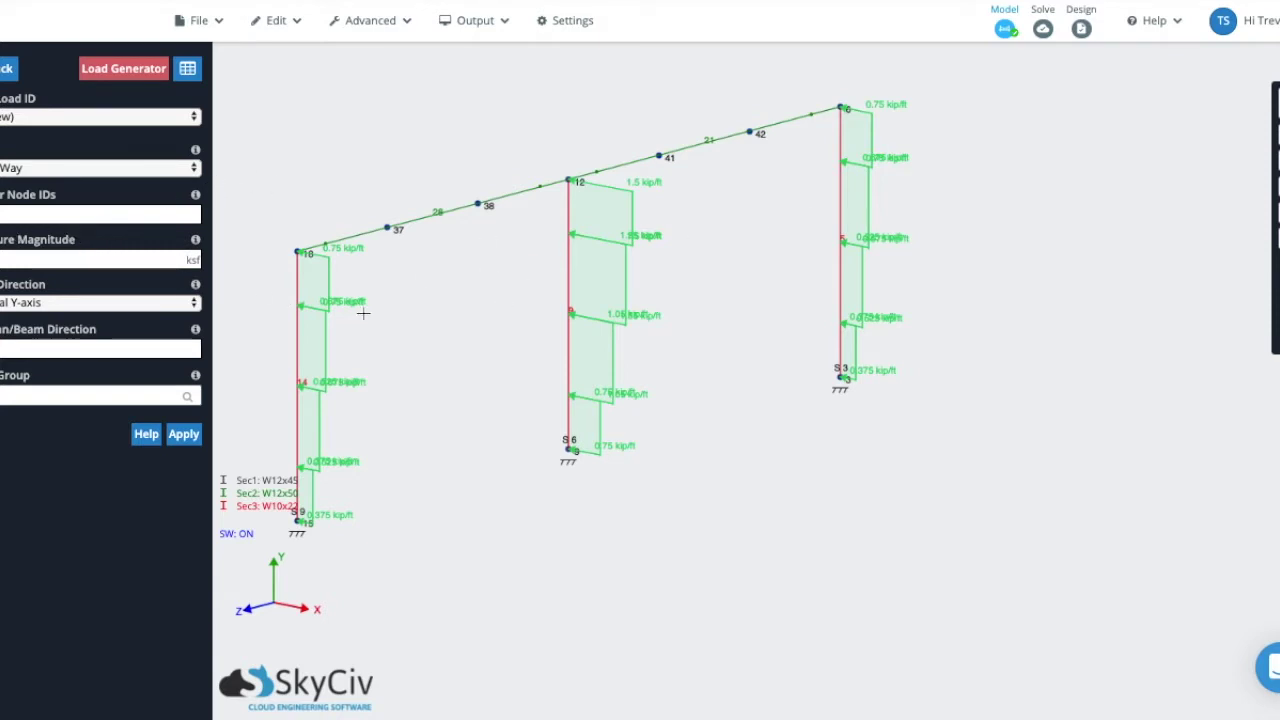
right_click_drag(775, 518, 854, 540)
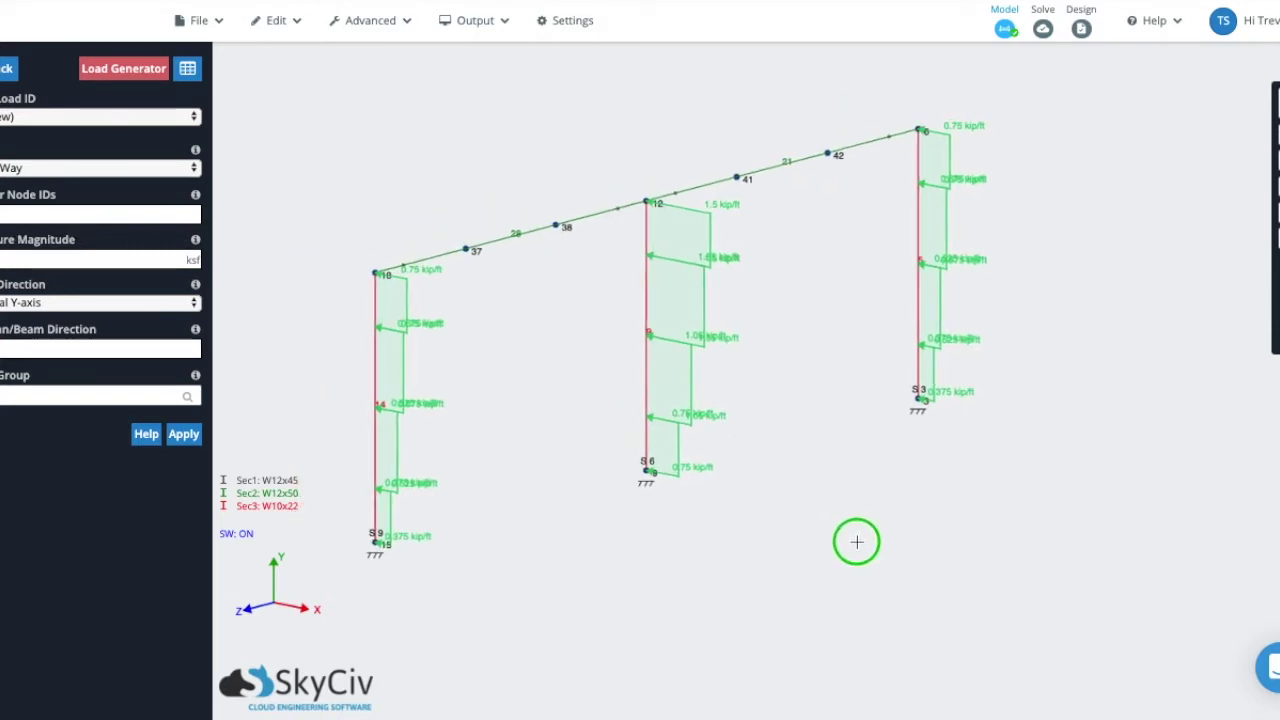
left_click(50, 116)
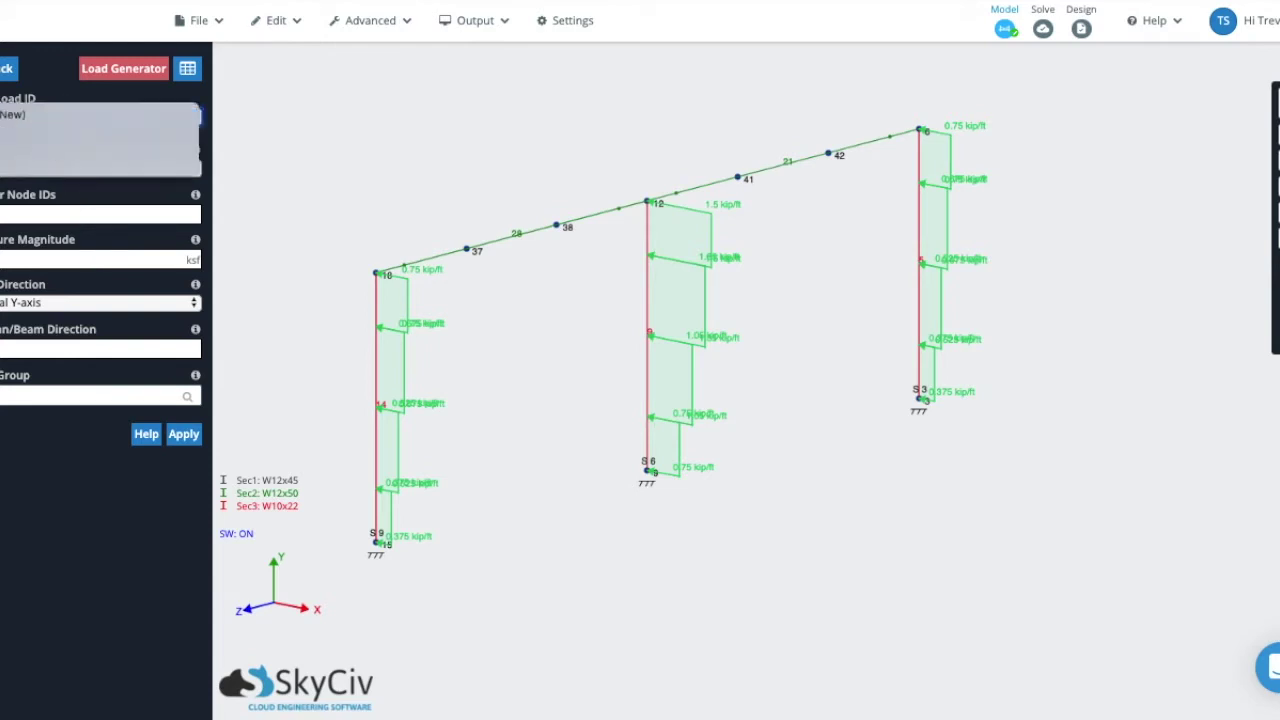
left_click(60, 163)
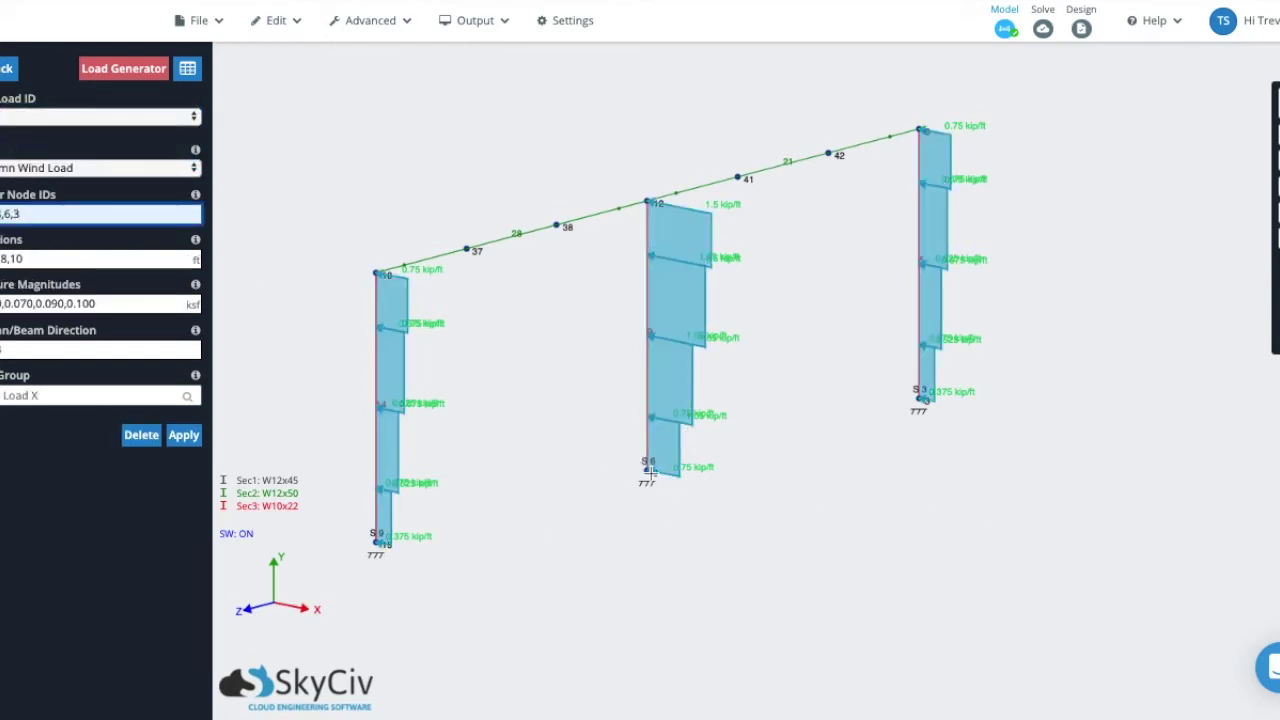
key("Tab")
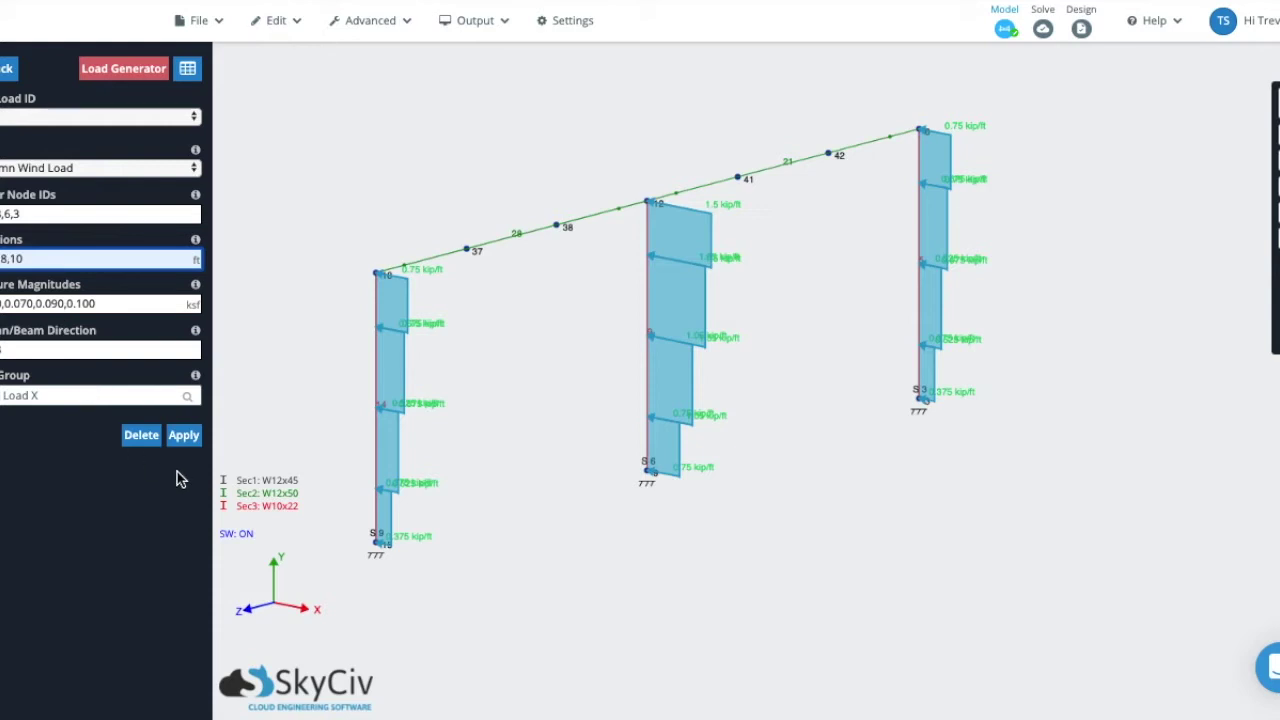
left_click(183, 435)
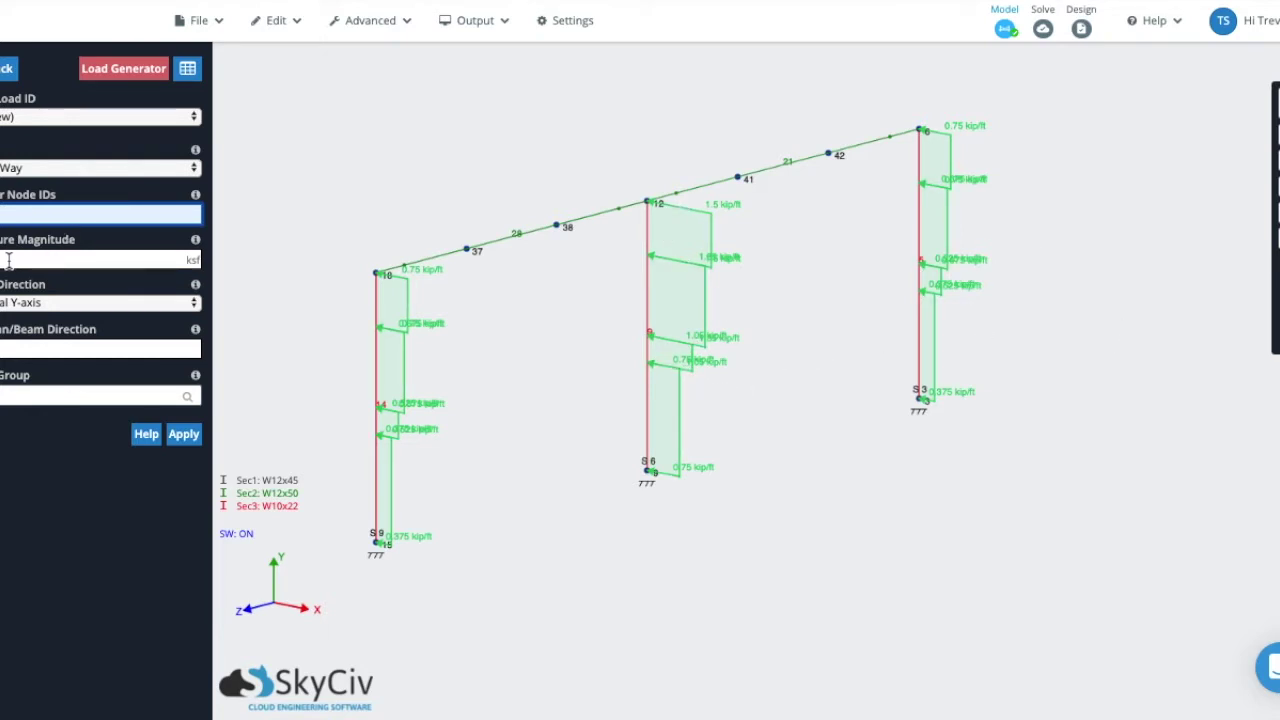
- Select the middle column's wind load diagram to reopen the Column Wind Load for editing
left_click(681, 503)
mouse_move(681, 503)
left_mouse_down()
mouse_move(717, 497)
mouse_move(689, 497)
left_mouse_up()
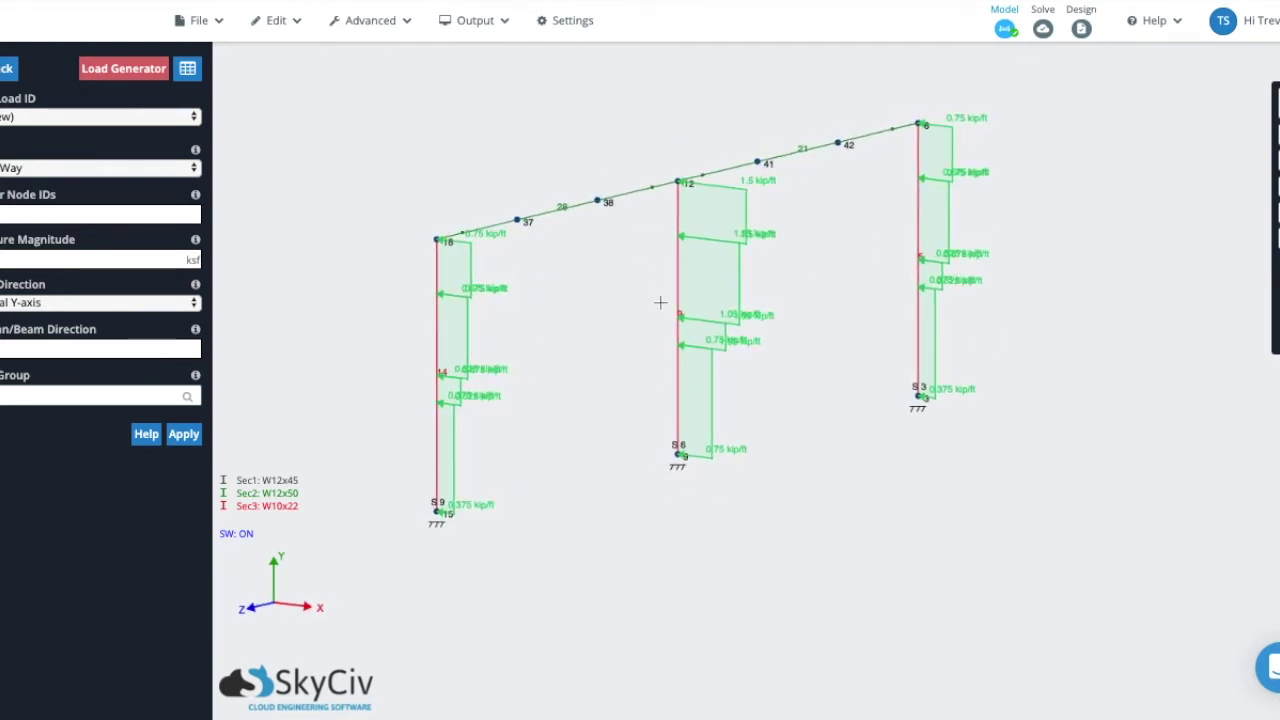
scroll(660, 334, "down", 2)
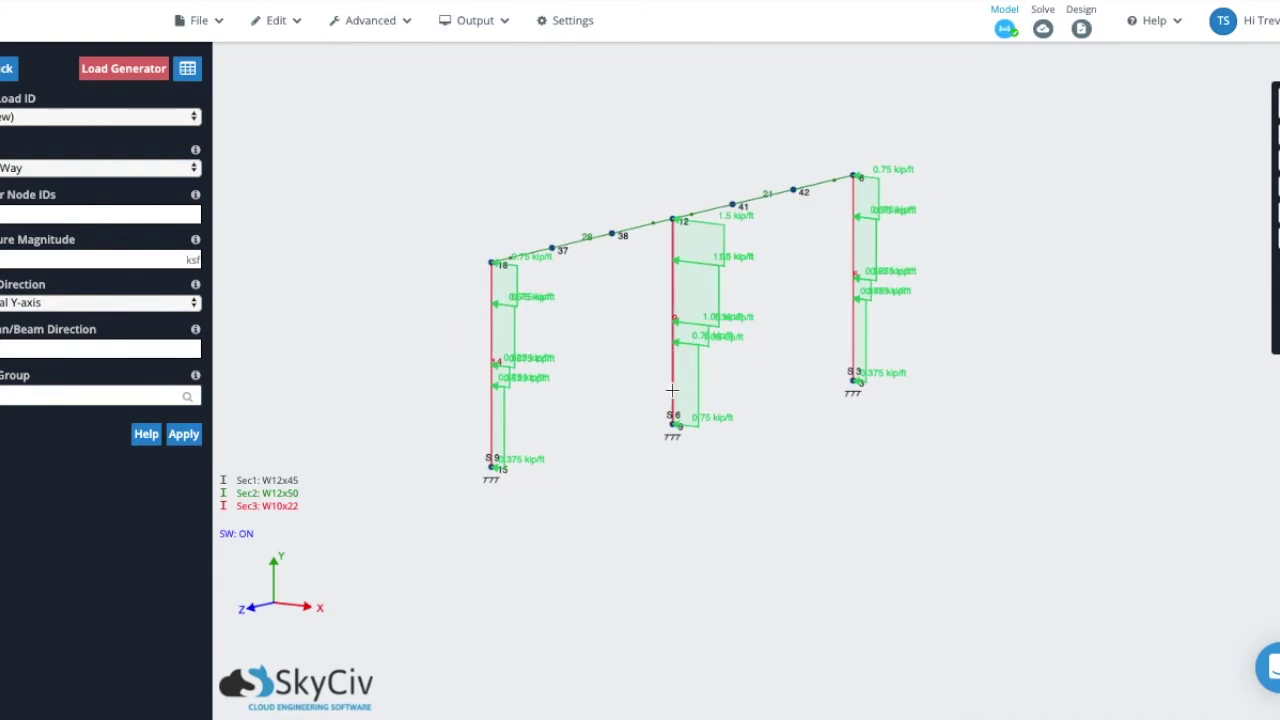
scroll(650, 342, "up", 1)
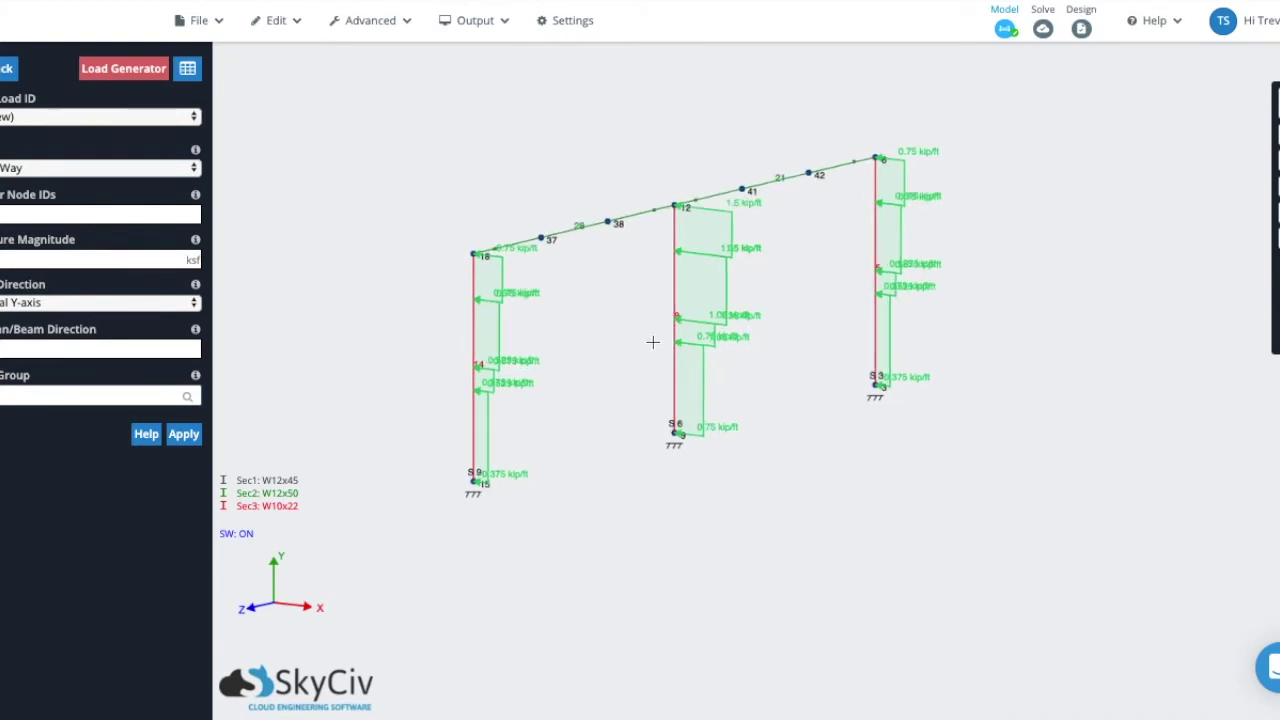
left_click(675, 312)
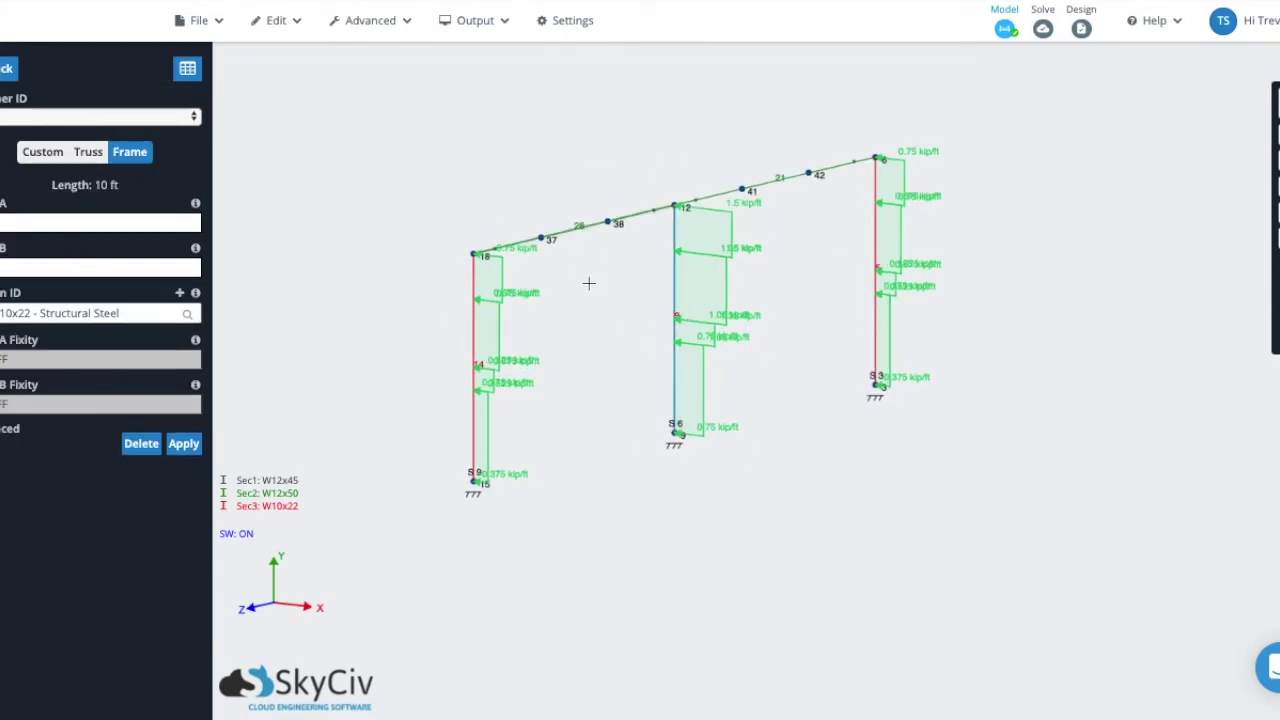
left_click(705, 262)
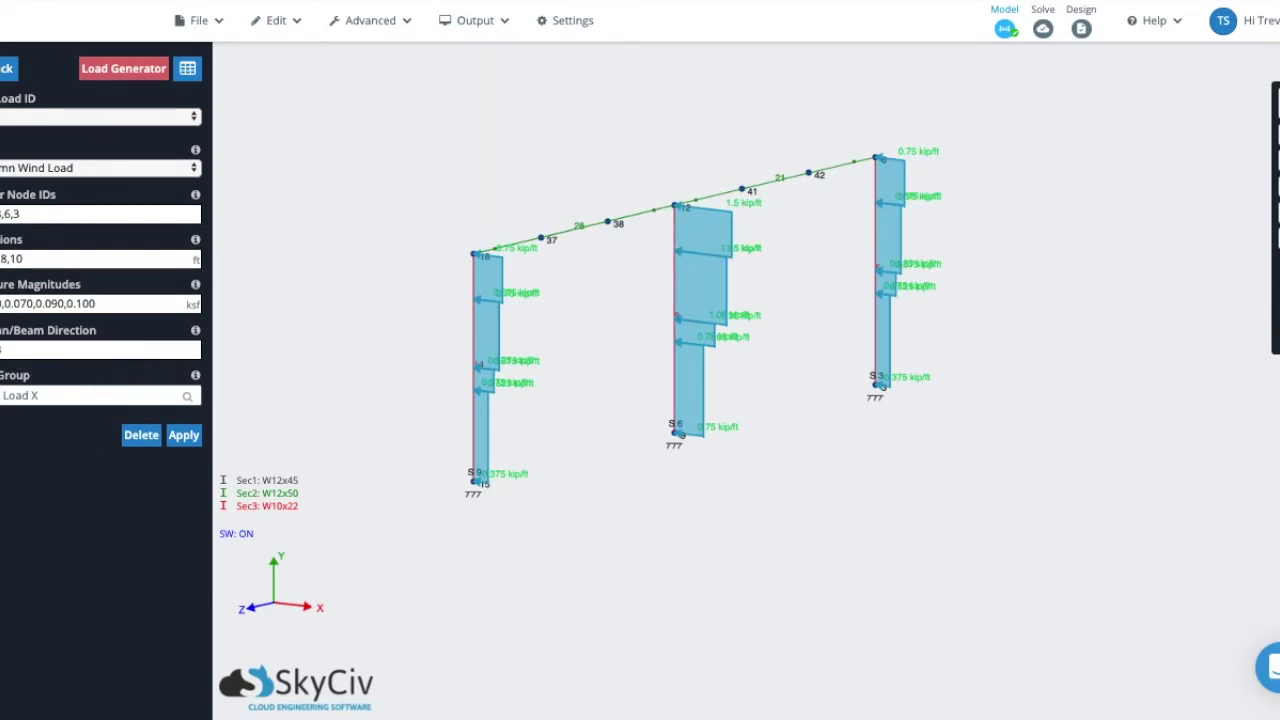
left_click_drag(408, 154, 563, 275)
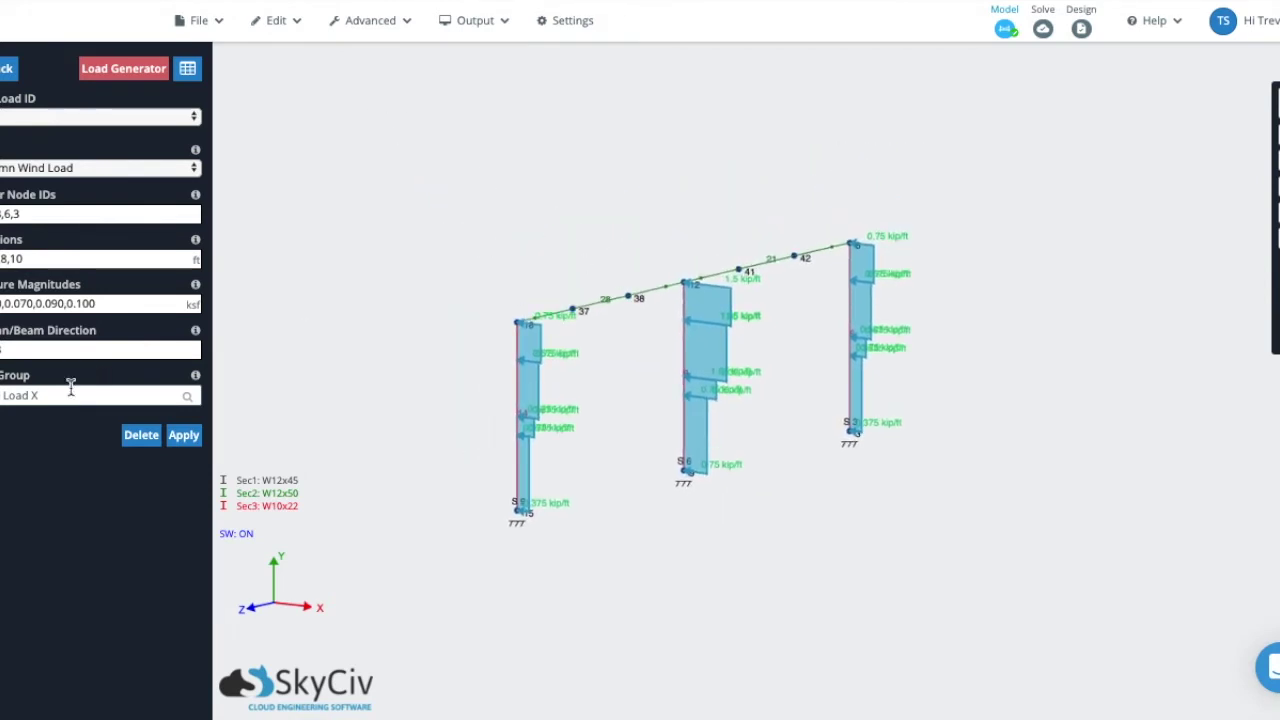
left_click(21, 350)
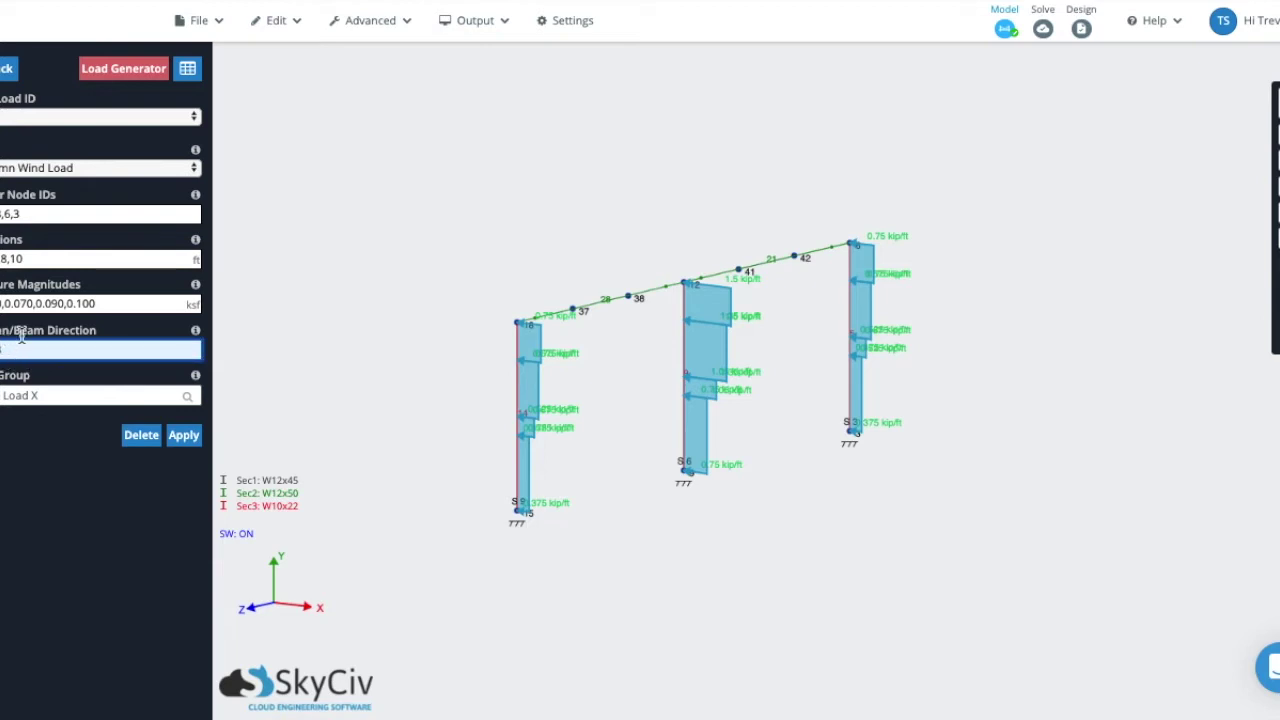
left_click(45, 258)
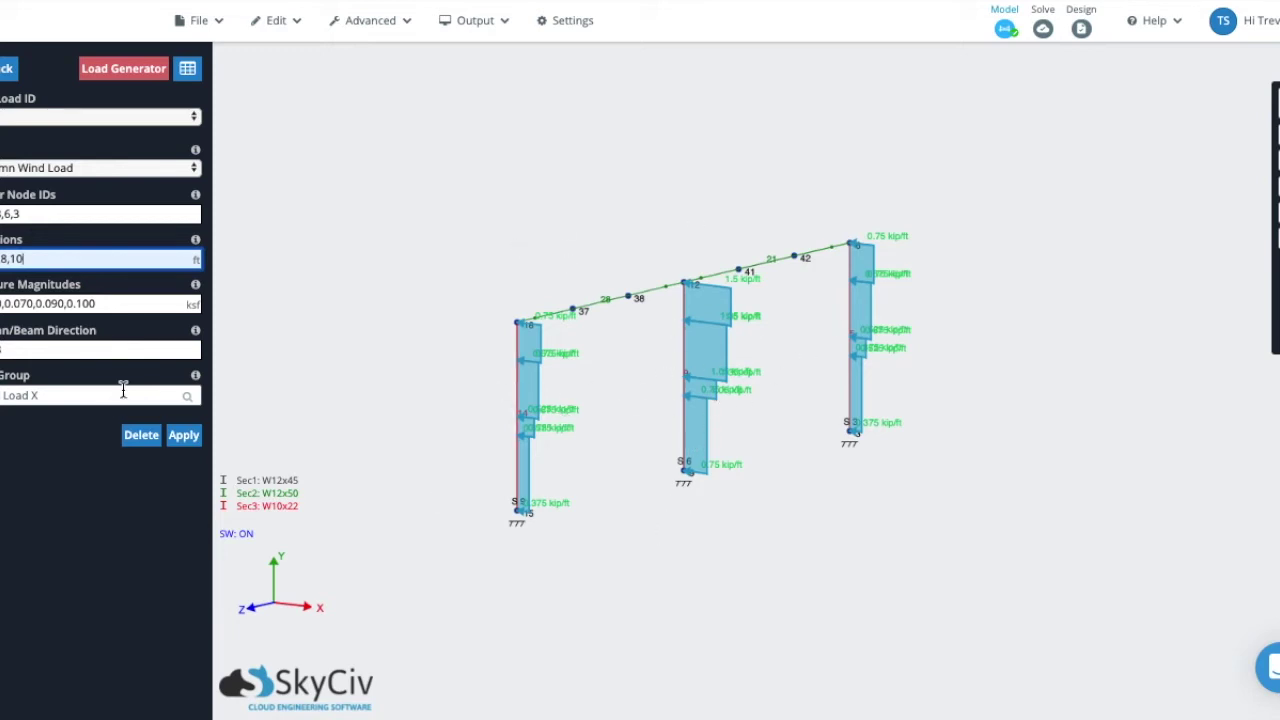
left_click(52, 348)
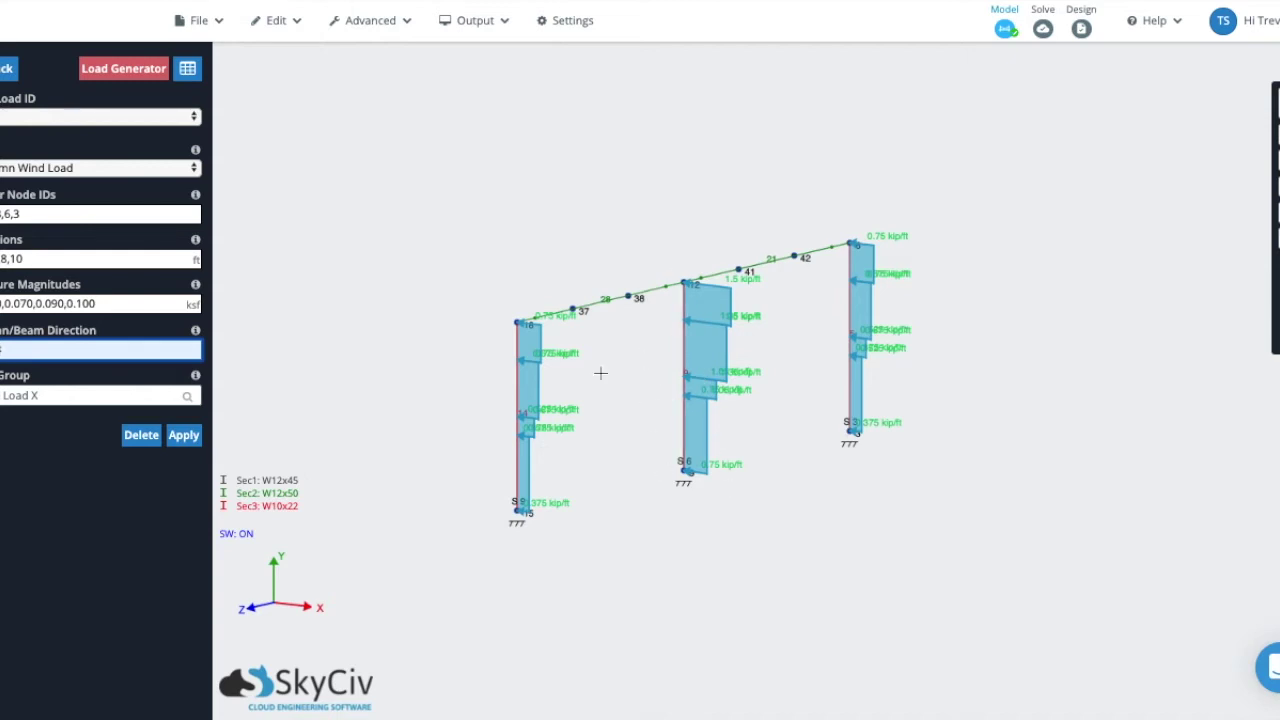
left_click(50, 259)
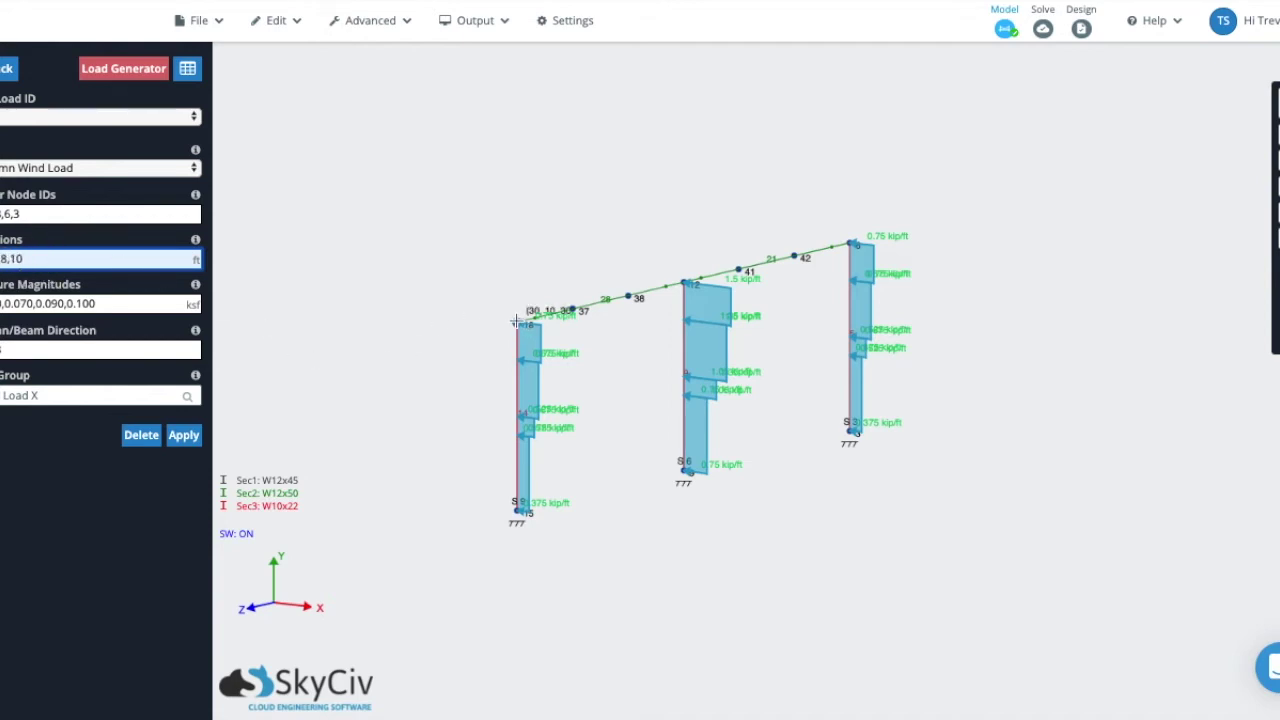
scroll(516, 321, "up", 2)
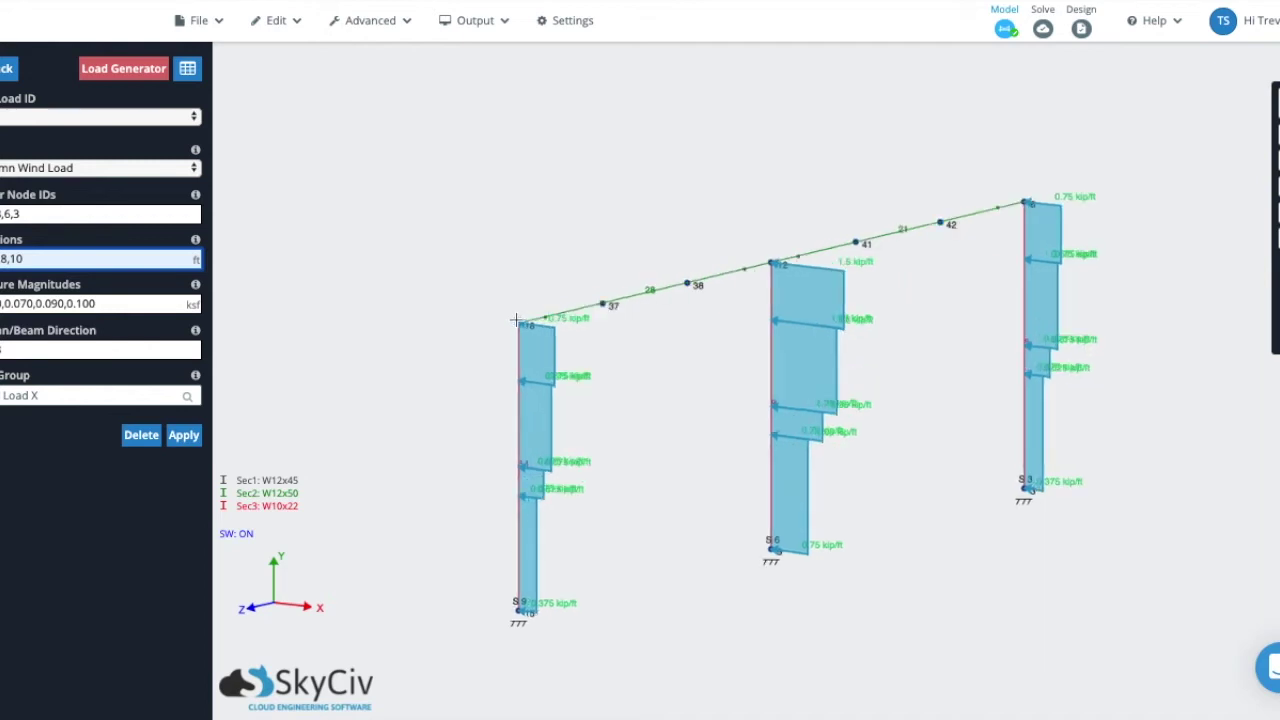
left_click(440, 414)
- Re-enter the elevations as 8,10 in the Elevations field
double_click(8, 258)
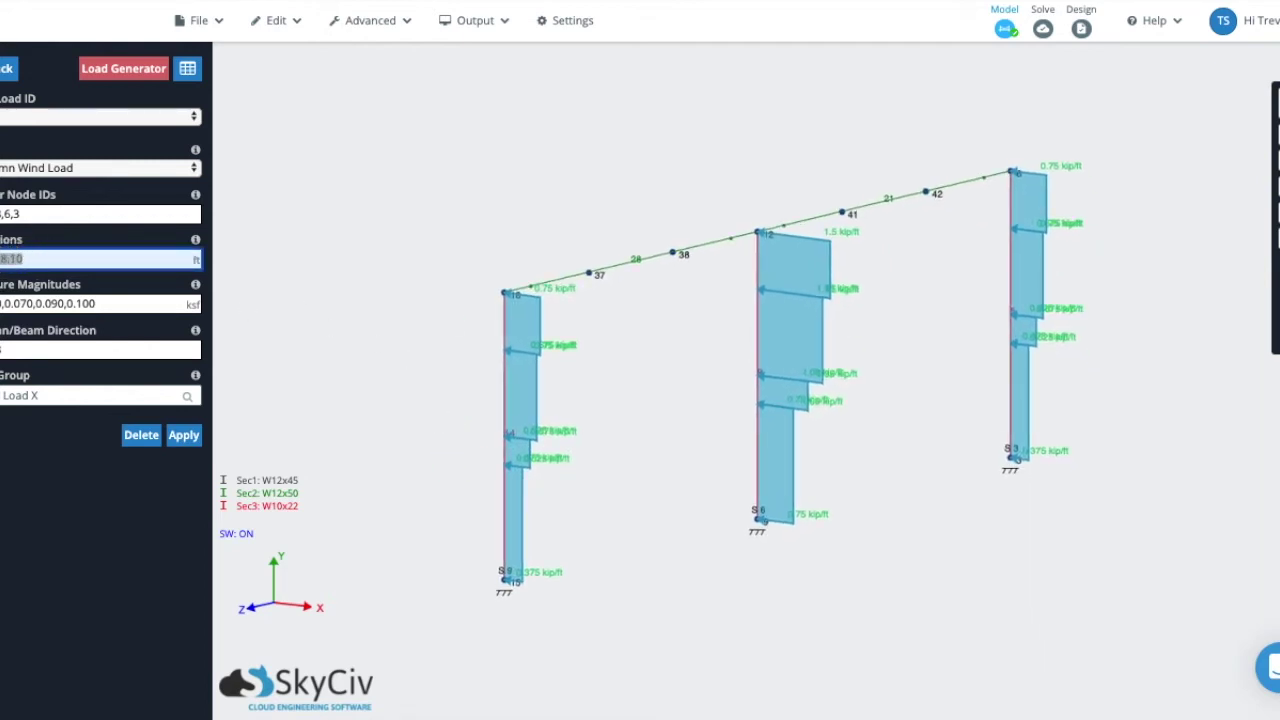
key("BackSpace")
type("10")
double_click(35, 259)
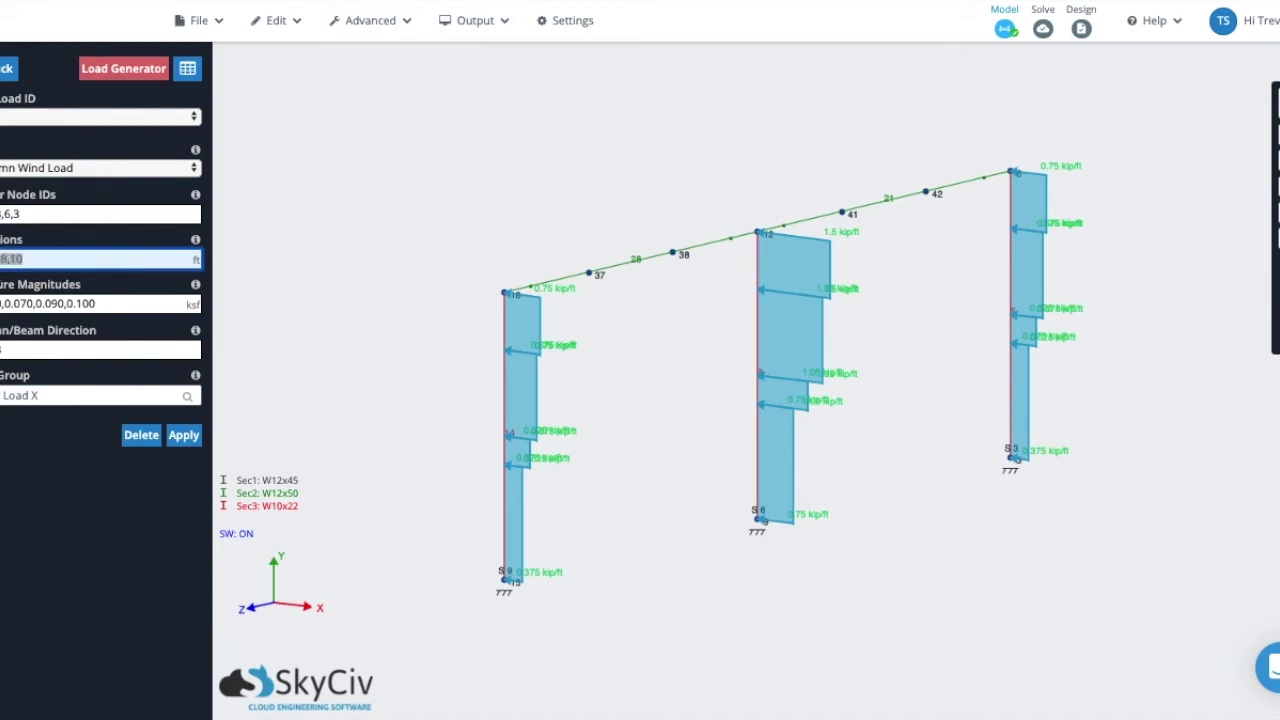
left_click(37, 259)
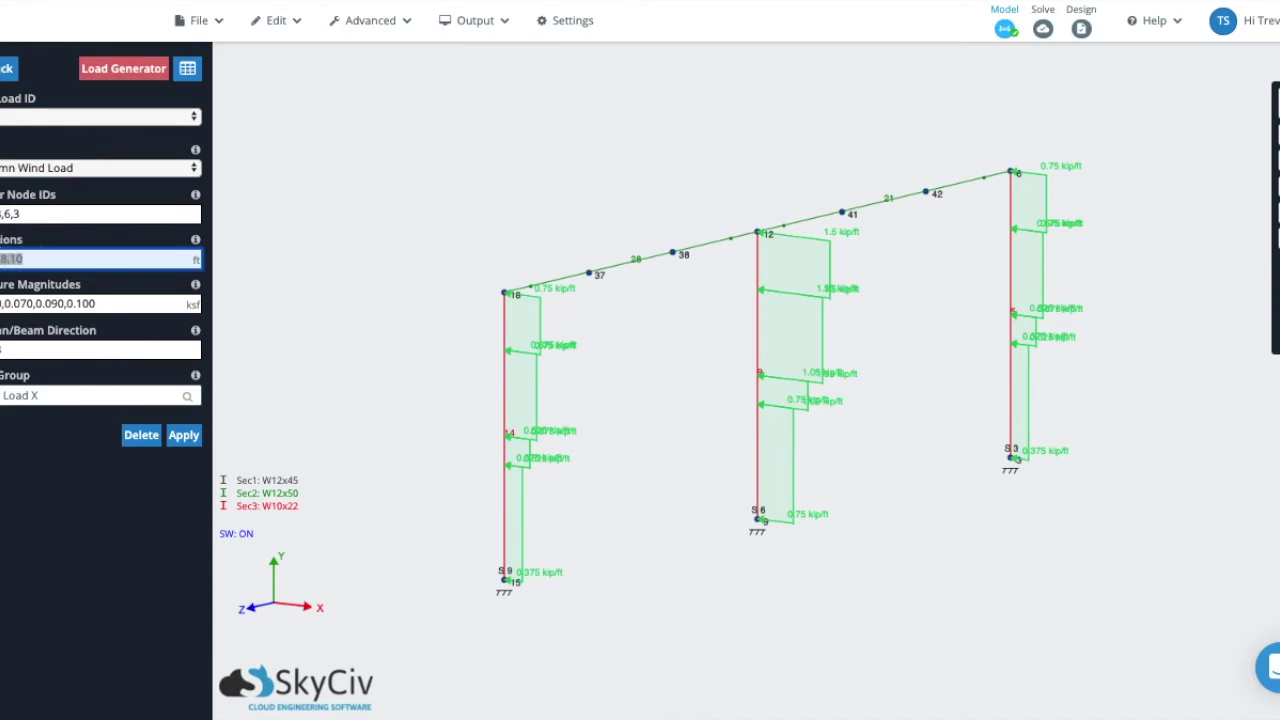
- Check the pressure magnitudes and apply the stepped column wind load
left_click(126, 311)
triple_click(137, 306)
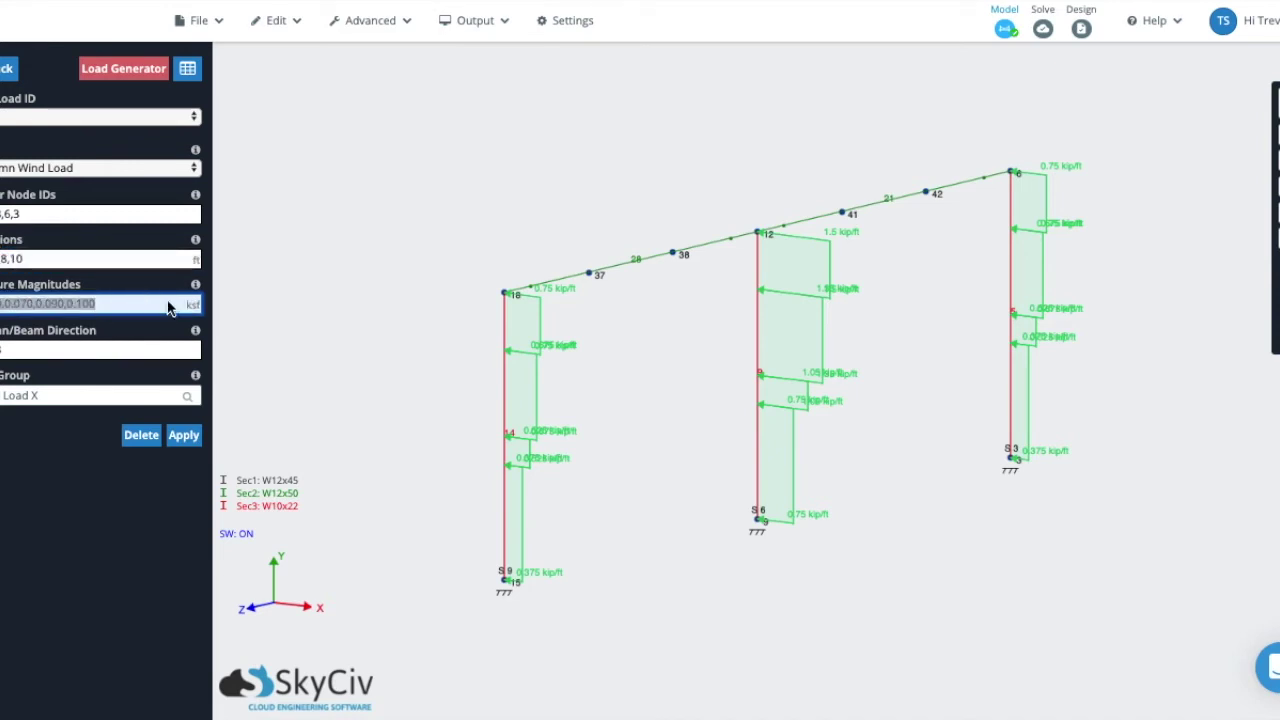
left_click(170, 310)
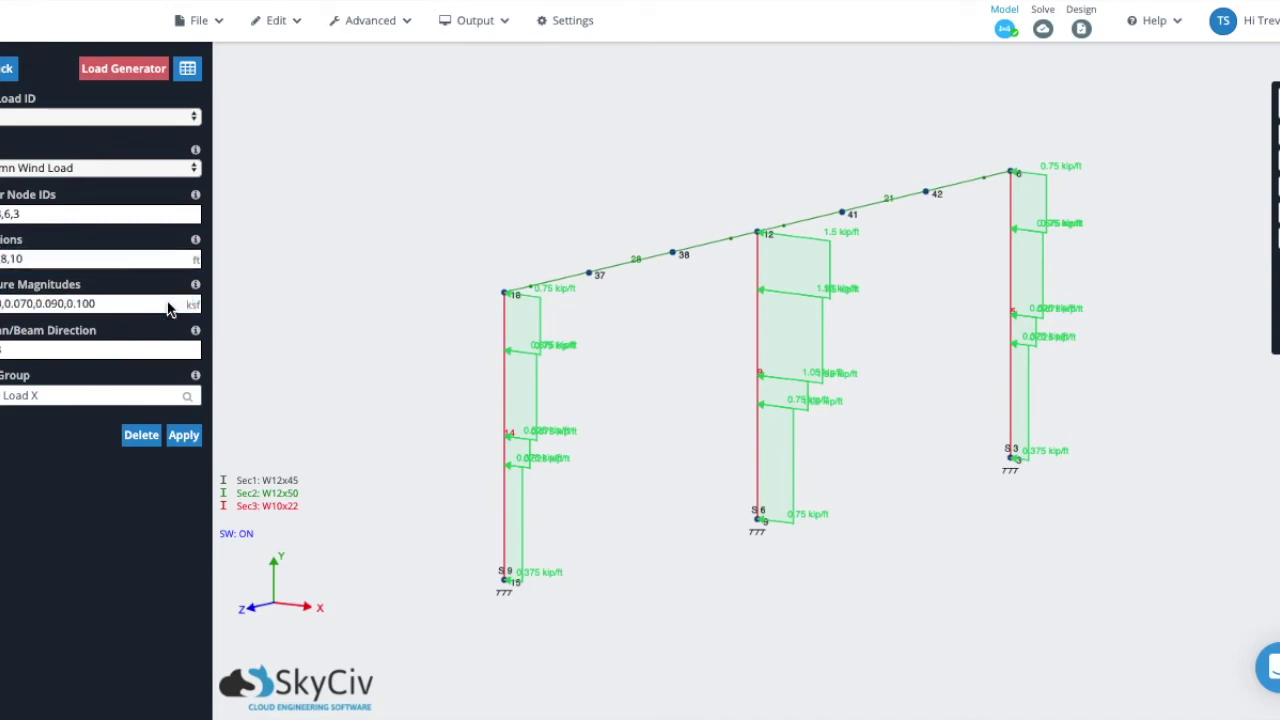
left_click(183, 435)
left_click_drag(582, 500, 663, 491)
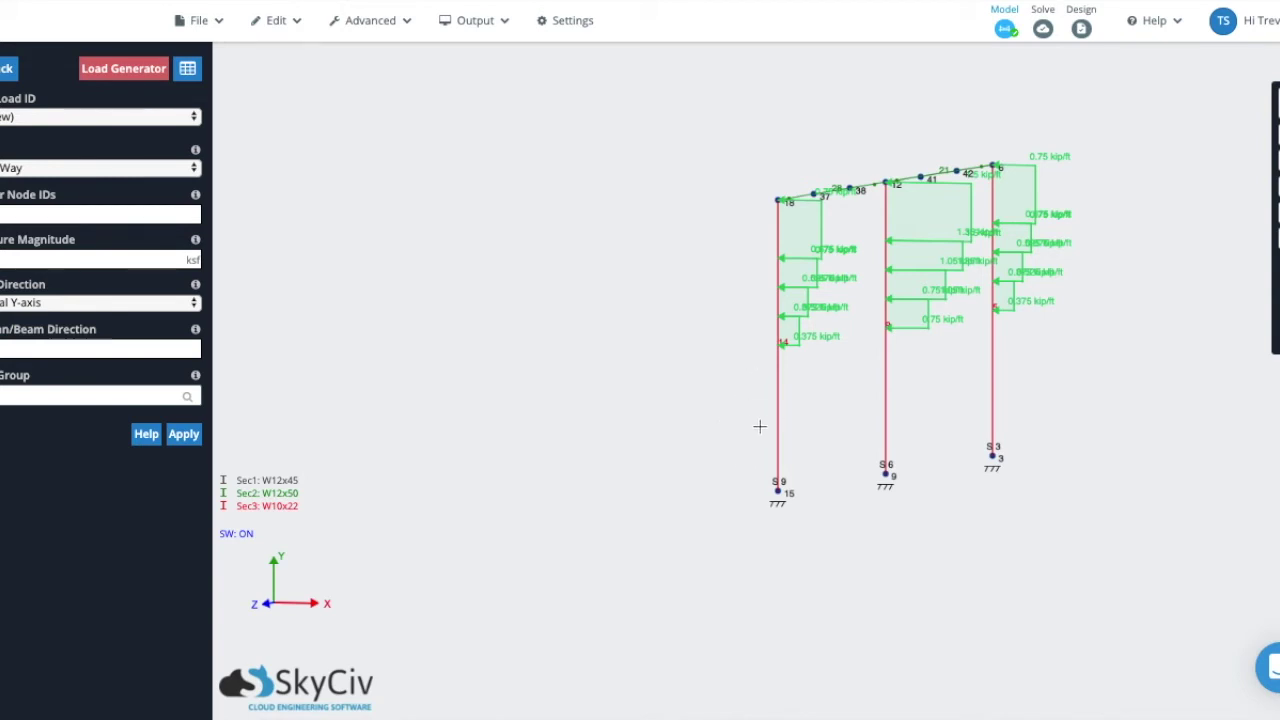
- Select the green wind load on the columns to reload its node IDs, locations and pressures
left_click_drag(669, 406, 653, 410)
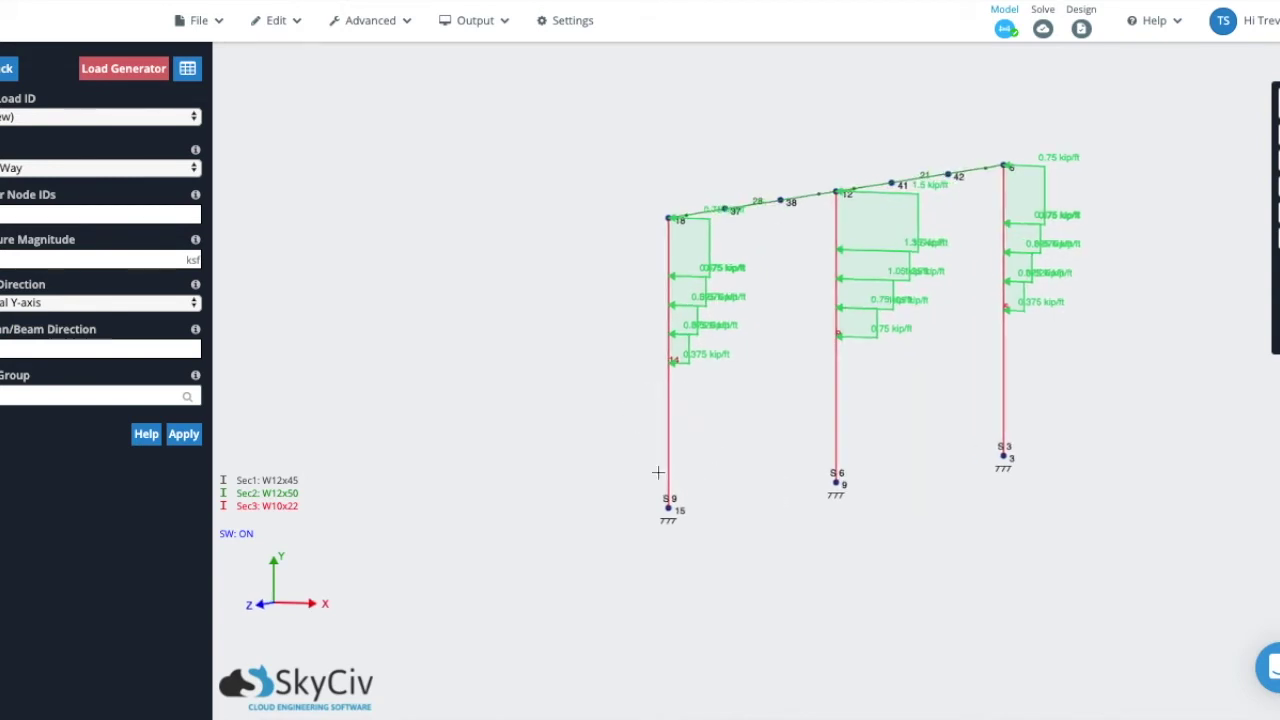
left_click(688, 262)
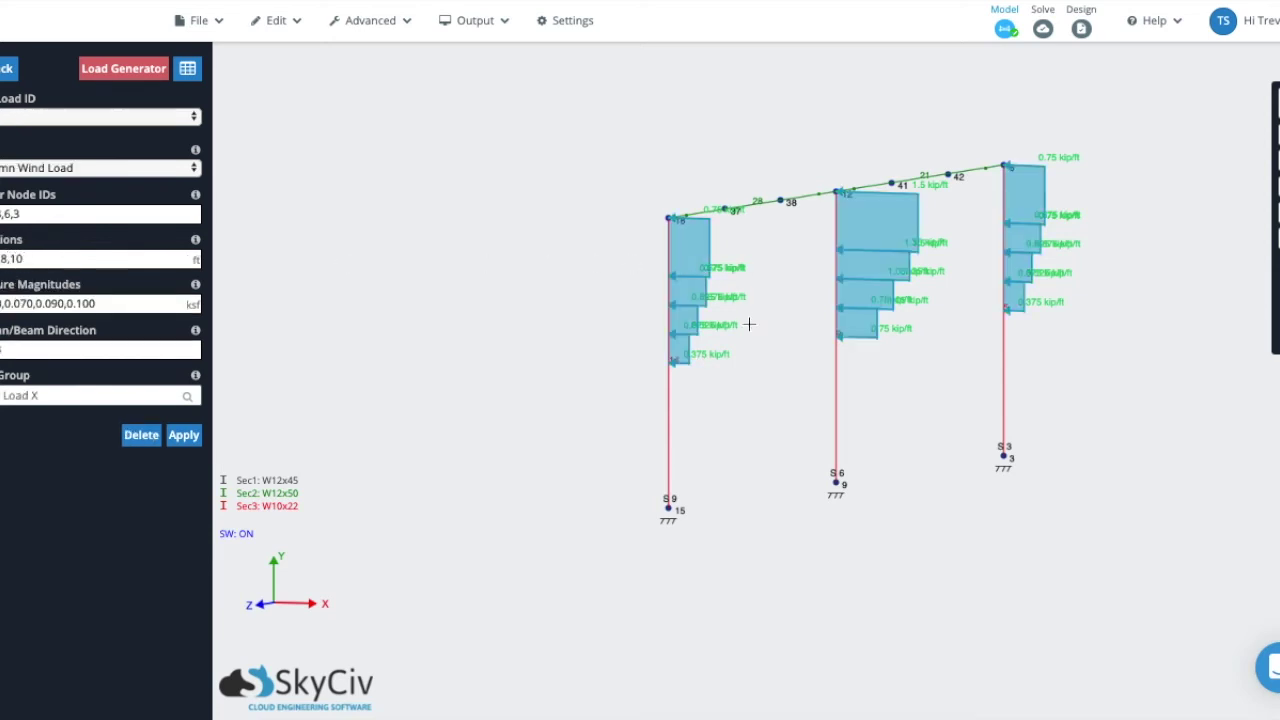
left_click(943, 334)
left_click(877, 226)
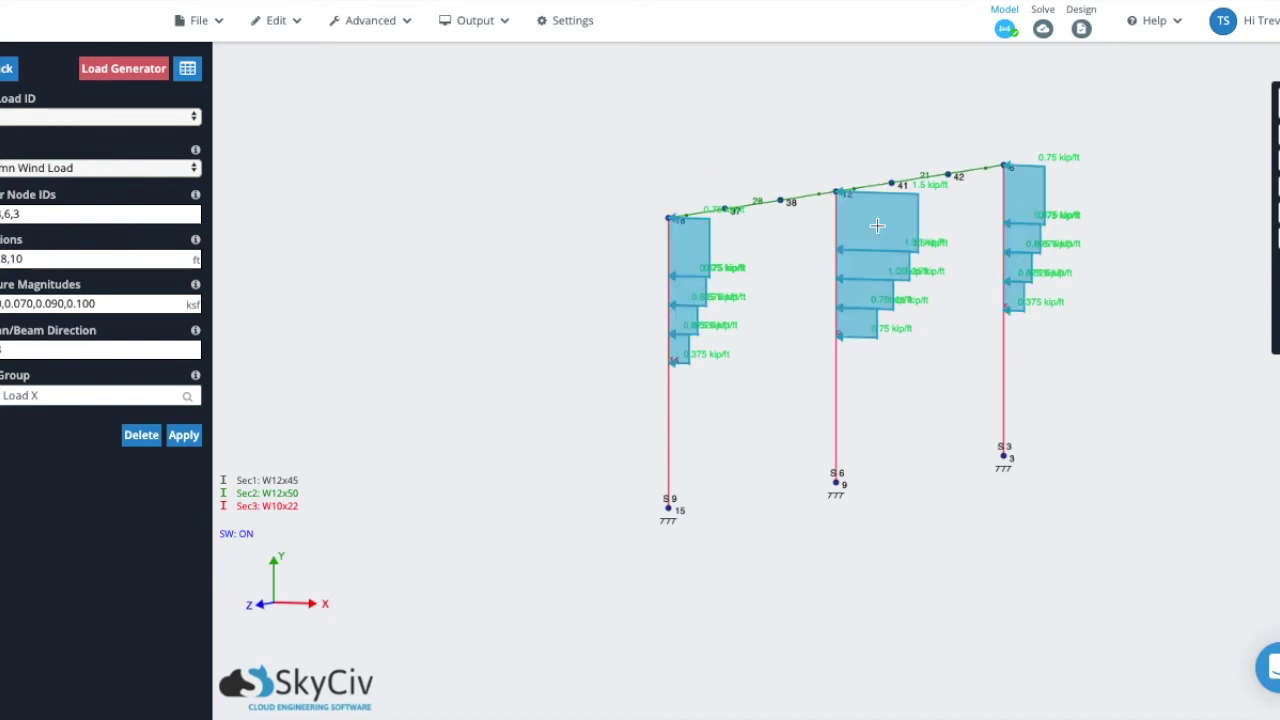
left_click(766, 318)
left_click_drag(814, 323, 726, 386)
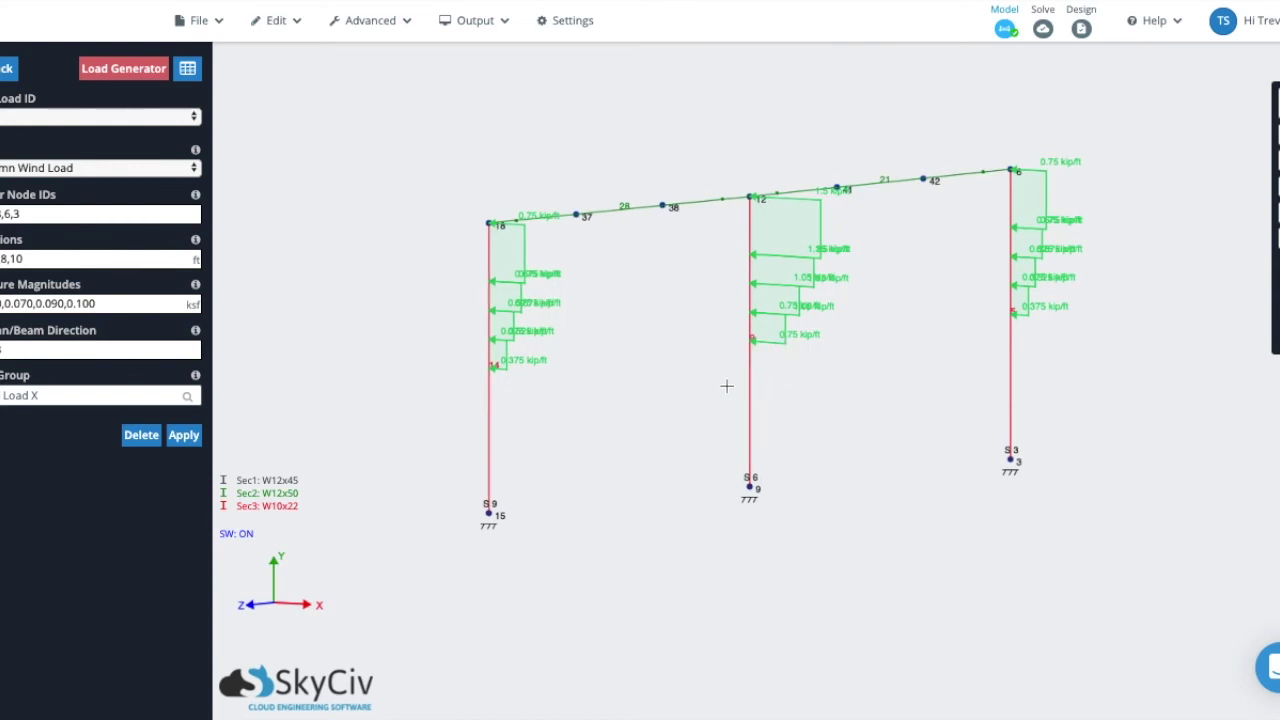
left_click(16, 349)
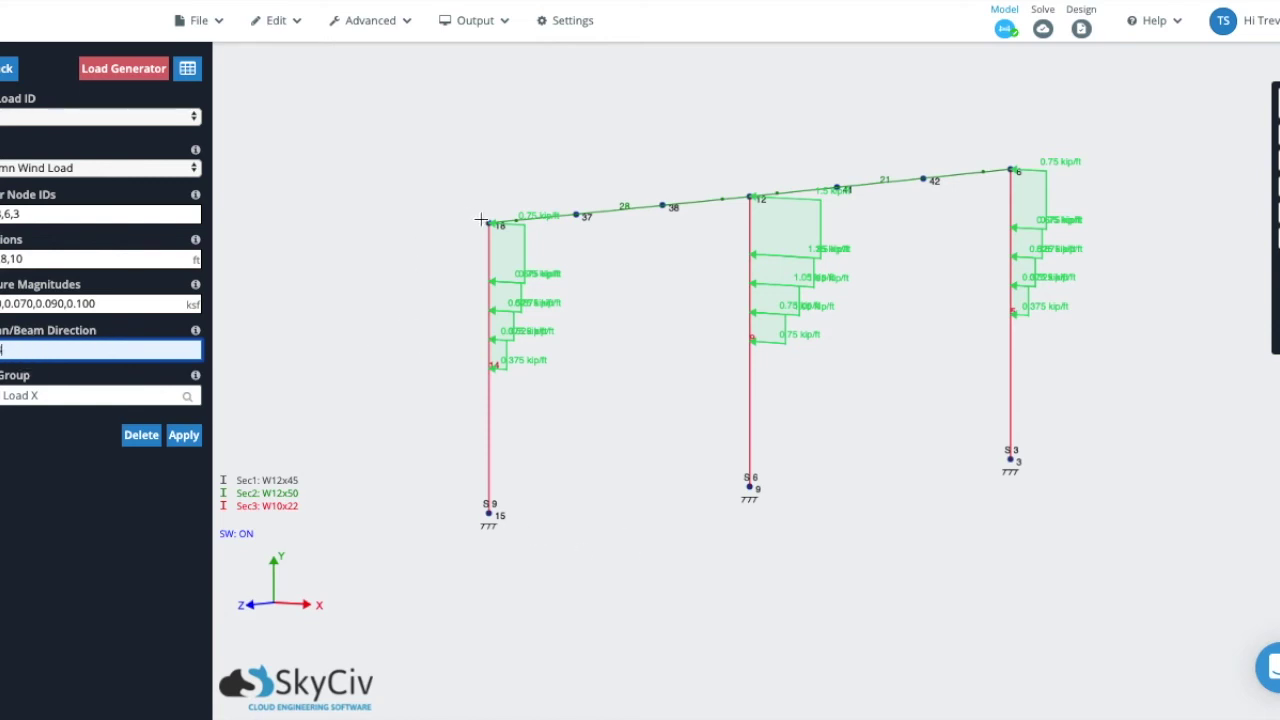
- Retype the positions as 8,10 and pressure magnitudes as 0,0.070,0.090,0.100
left_click(22, 242)
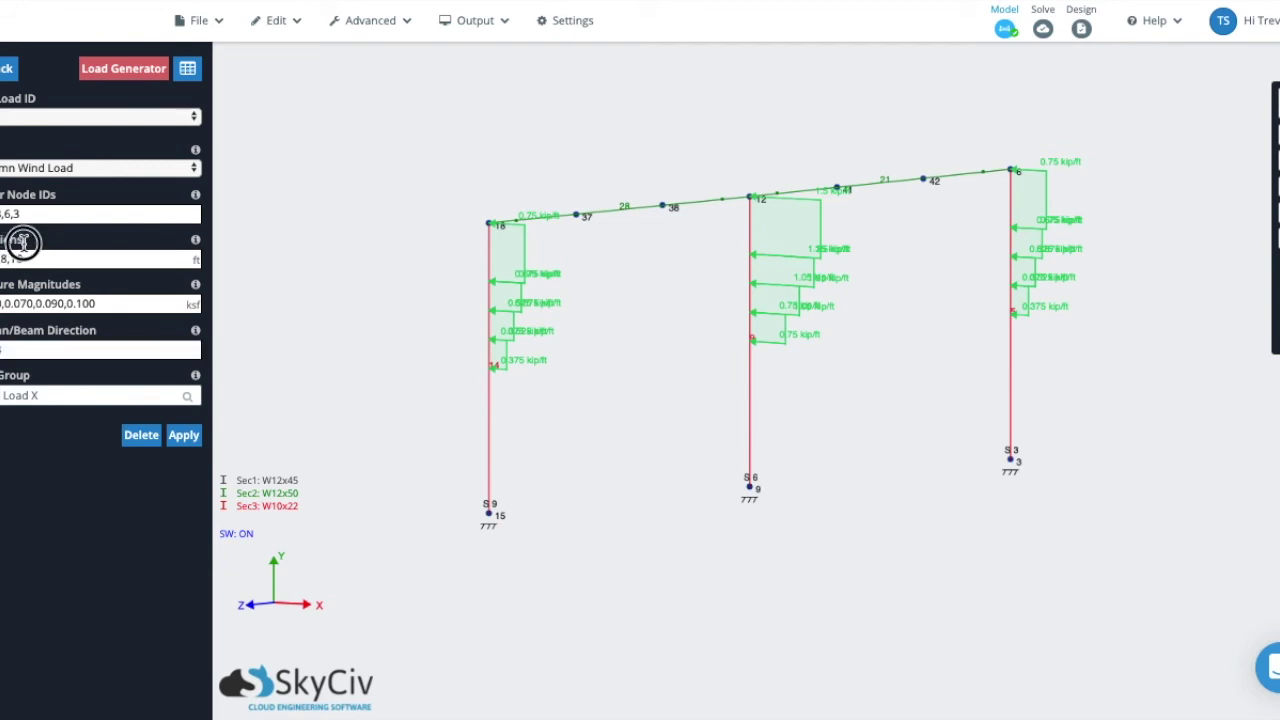
triple_click(84, 259)
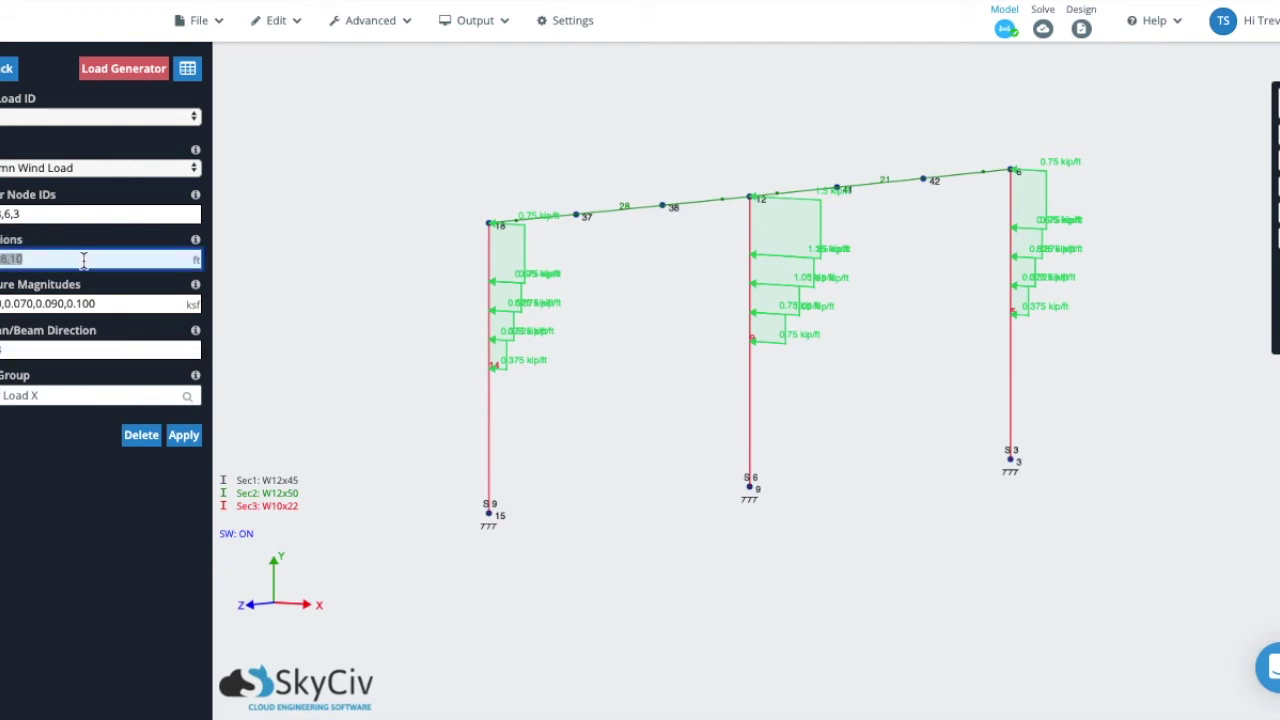
type("8,10")
left_click(119, 309)
key("ctrl+a")
type("0,0.070,0.090,0.100")
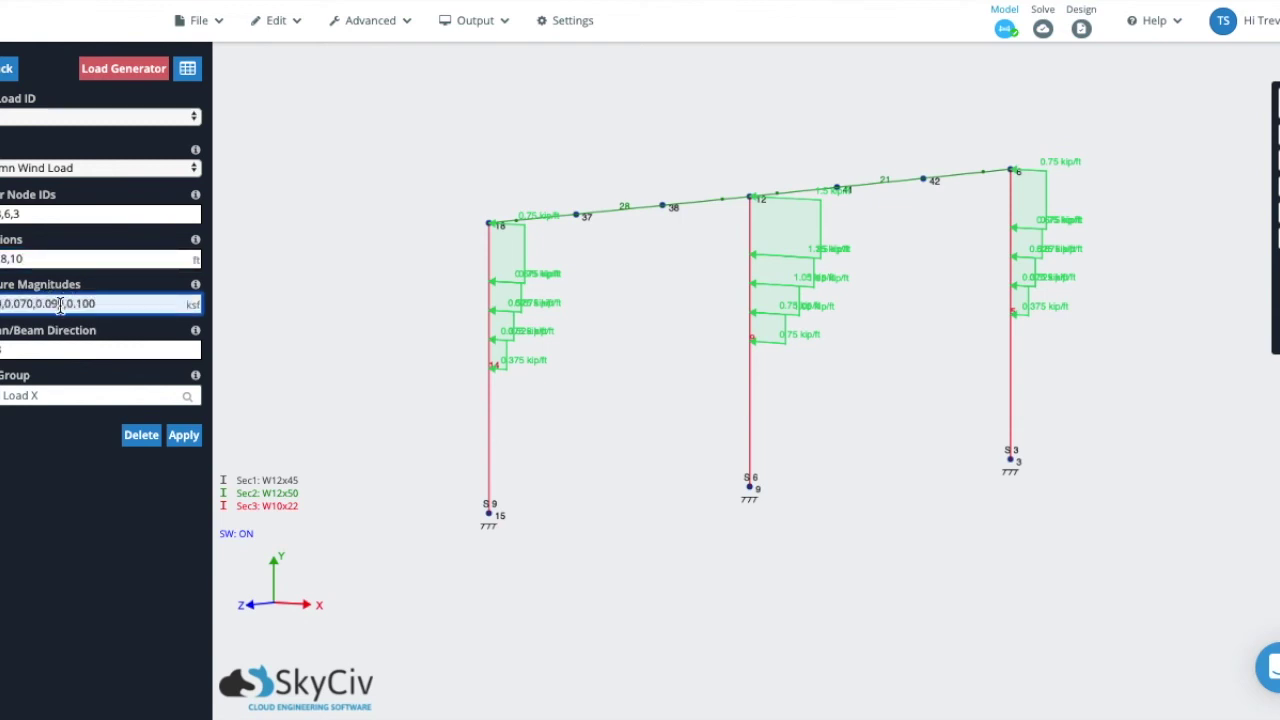
left_click(62, 259)
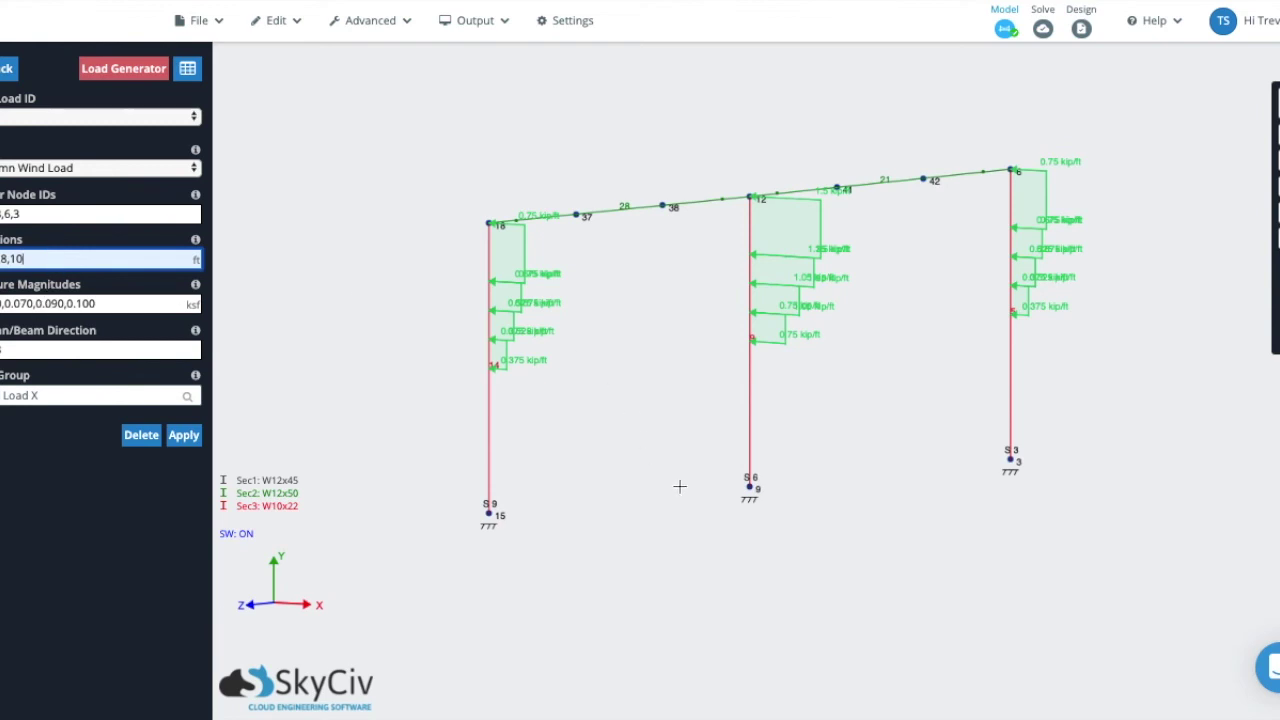
- Show All to bring back the hidden frames, then rotate the full model into view
left_click_drag(681, 487, 709, 494)
right_click(560, 228)
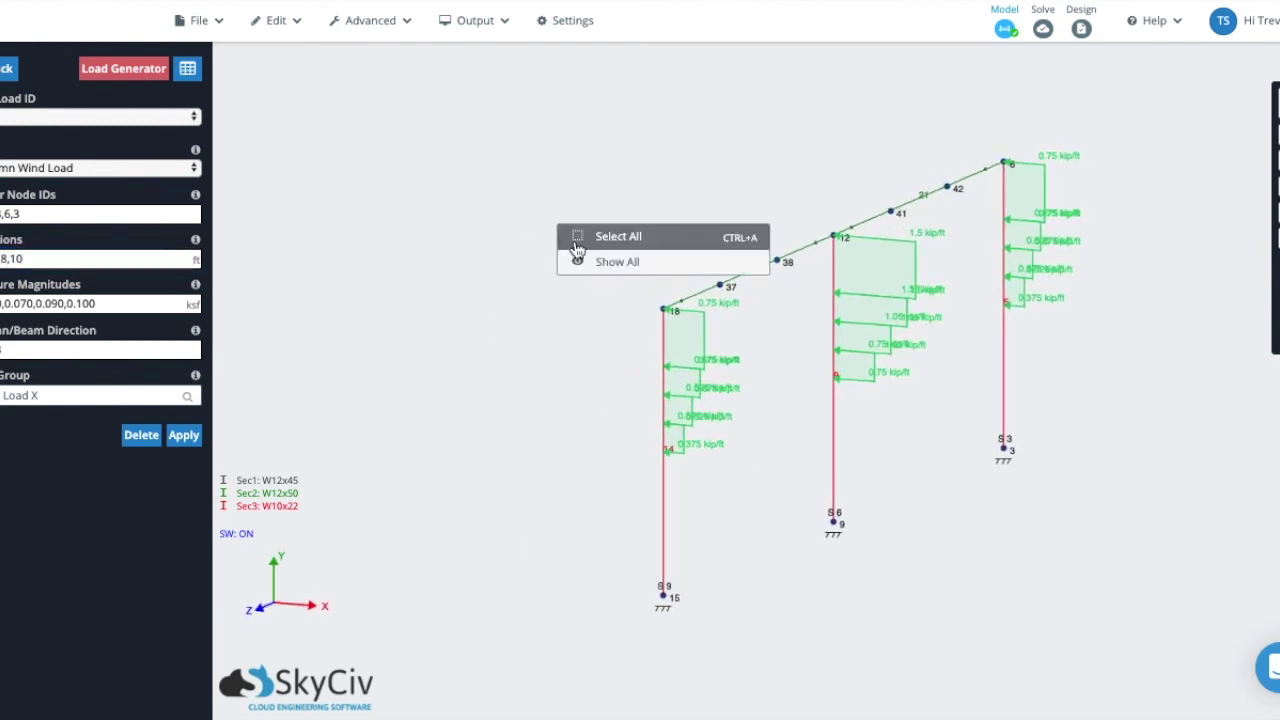
left_click(580, 263)
scroll(585, 482, "down", 3)
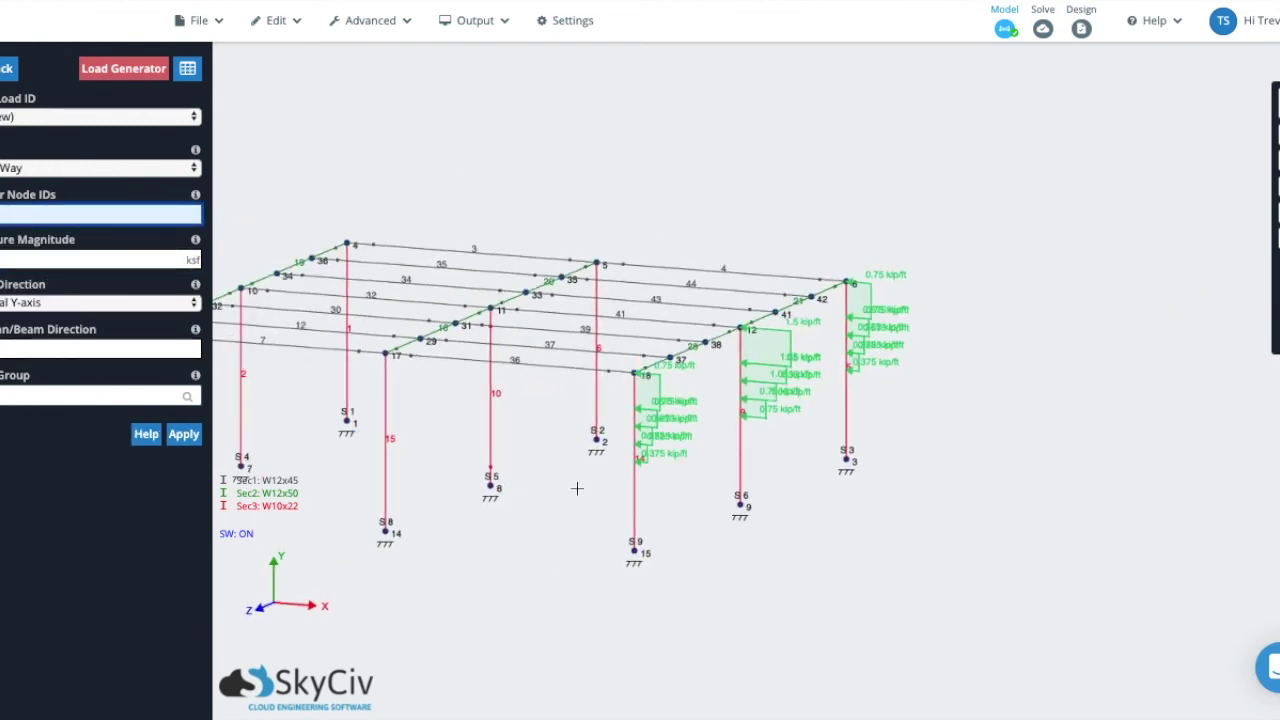
left_click_drag(580, 486, 655, 426)
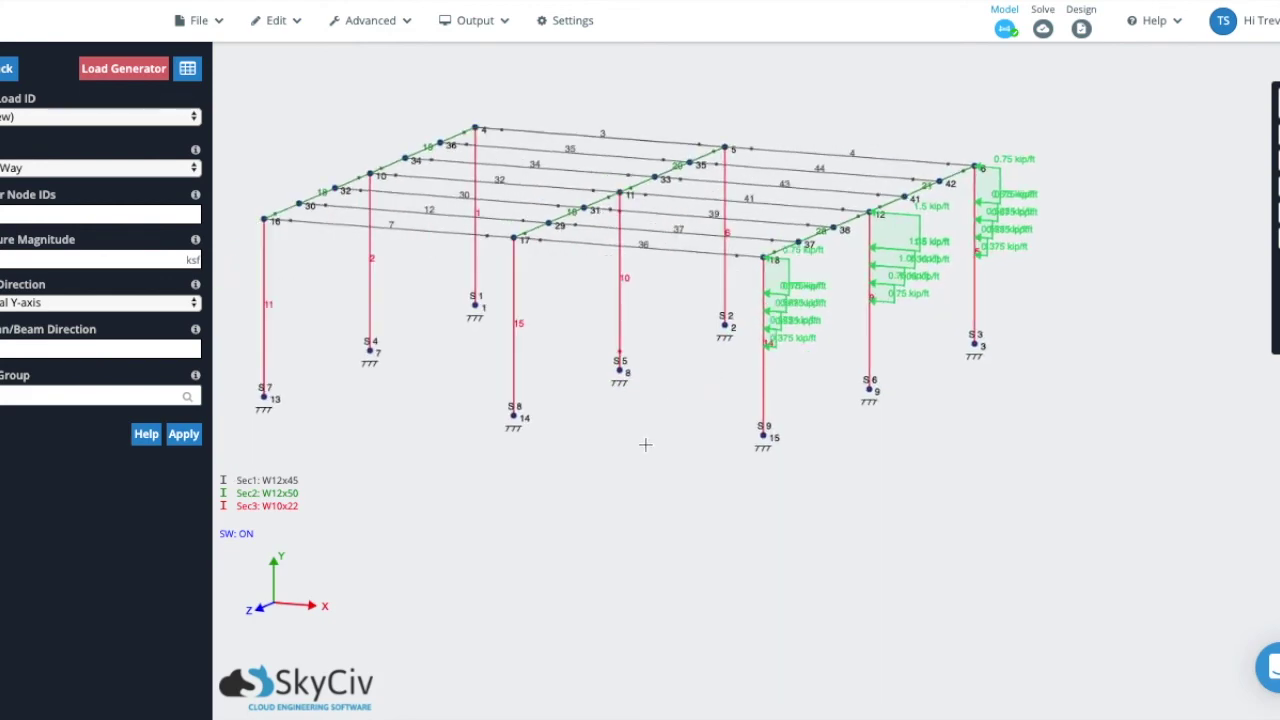